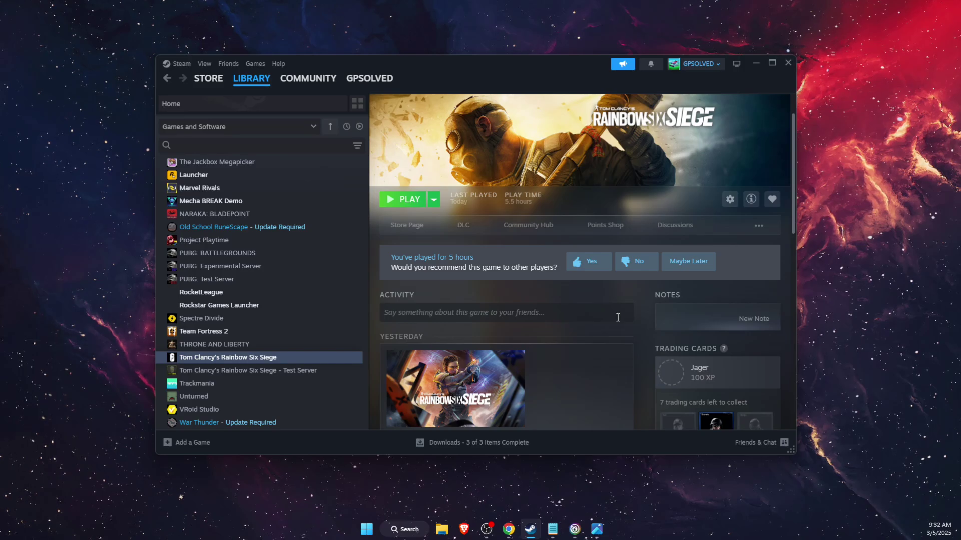
# - Disable the Steam Overlay in Rainbow Six Siege's properties and return to its Installed Files page
pyautogui.rightClick(315, 359)
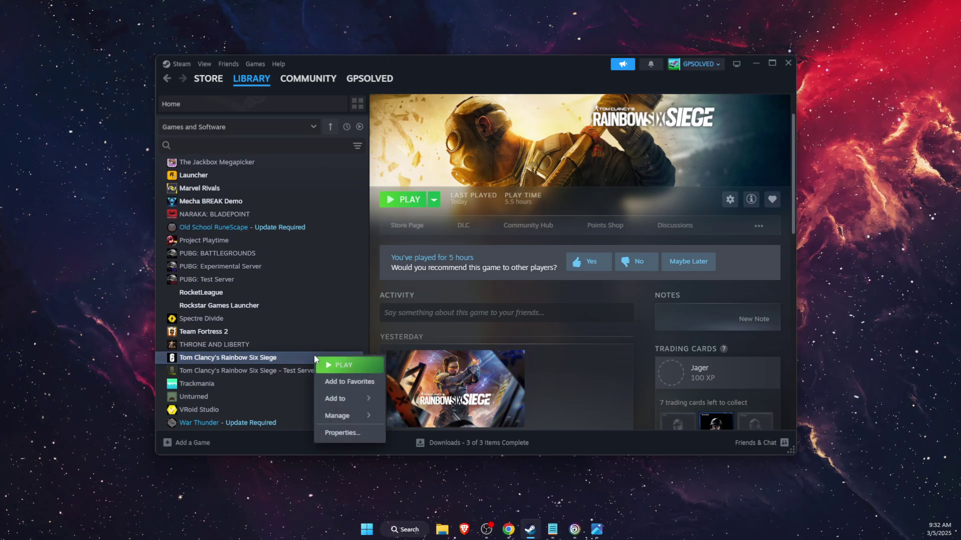
pyautogui.click(345, 433)
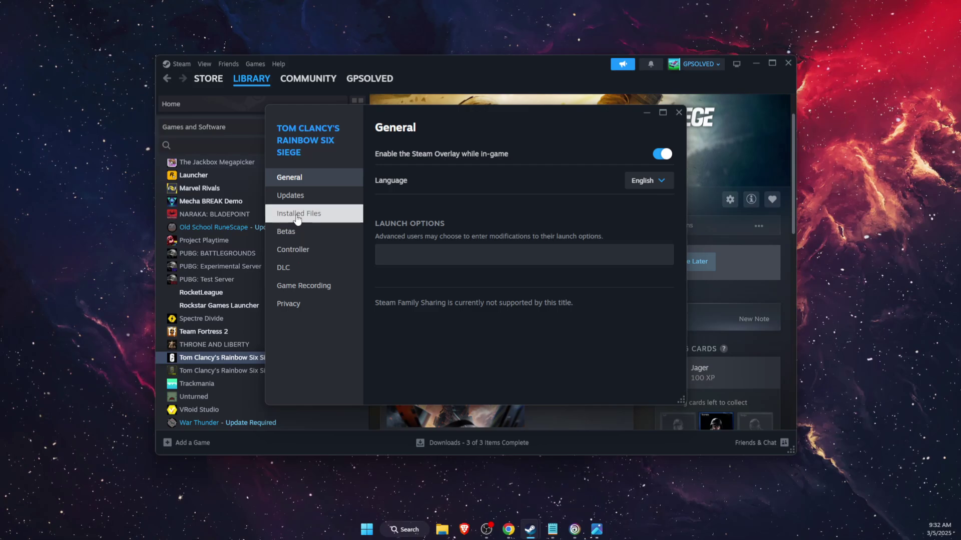
pyautogui.click(296, 215)
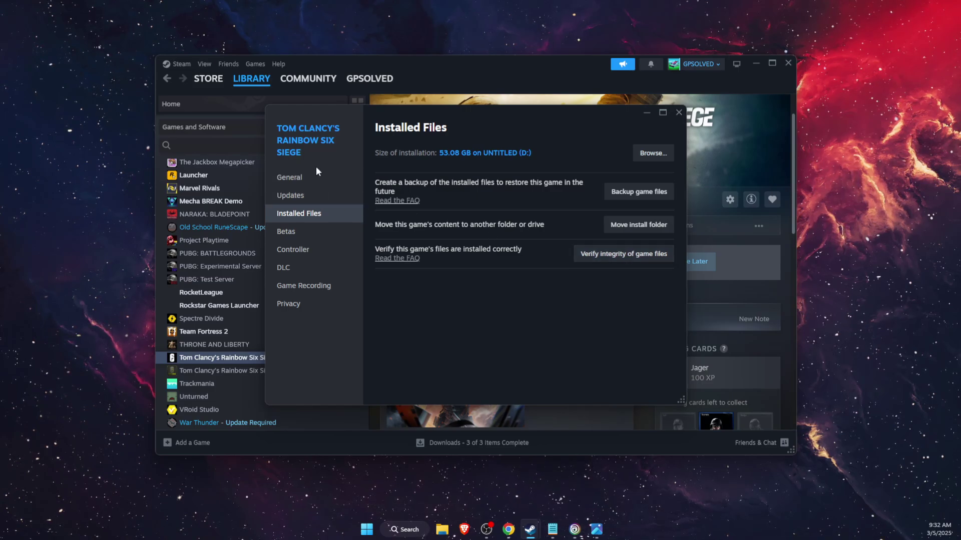
pyautogui.click(295, 177)
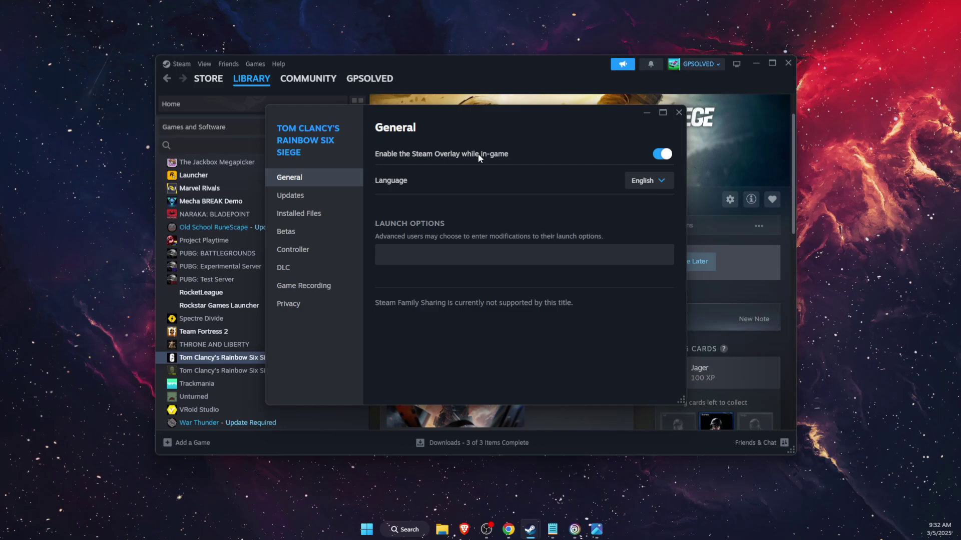
pyautogui.click(665, 153)
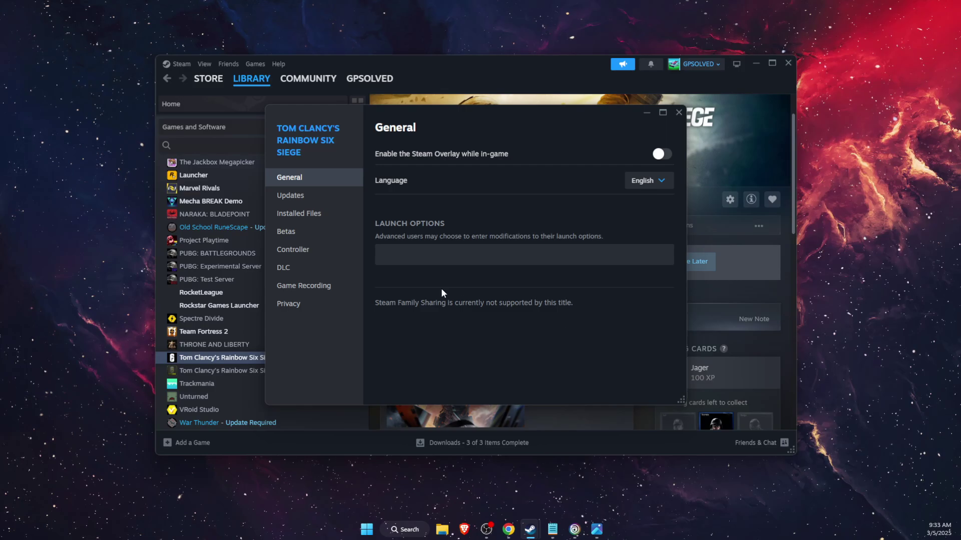
pyautogui.click(331, 216)
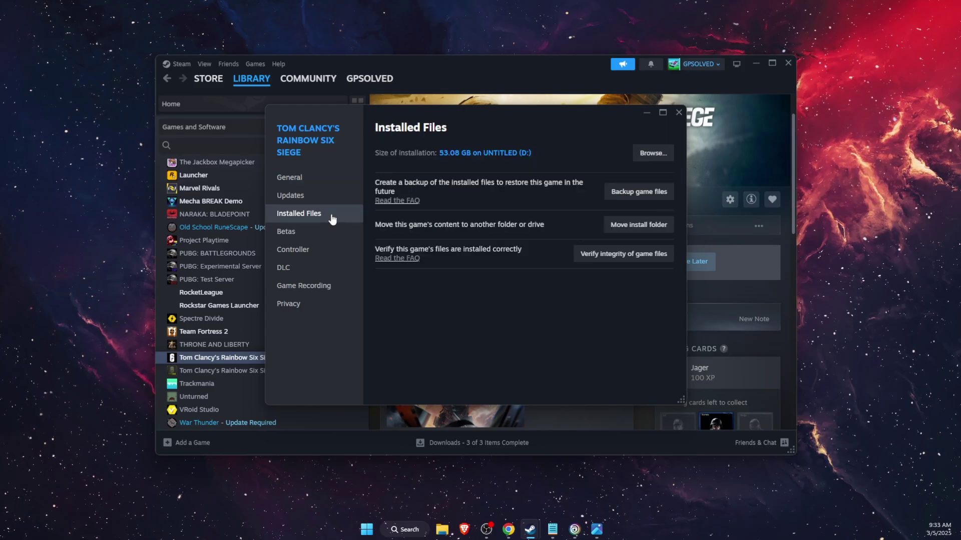
# - Confirm RainbowSix.exe's compatibility: Windows 8 mode, run as administrator, fullscreen optimizations disabled
pyautogui.click(642, 155)
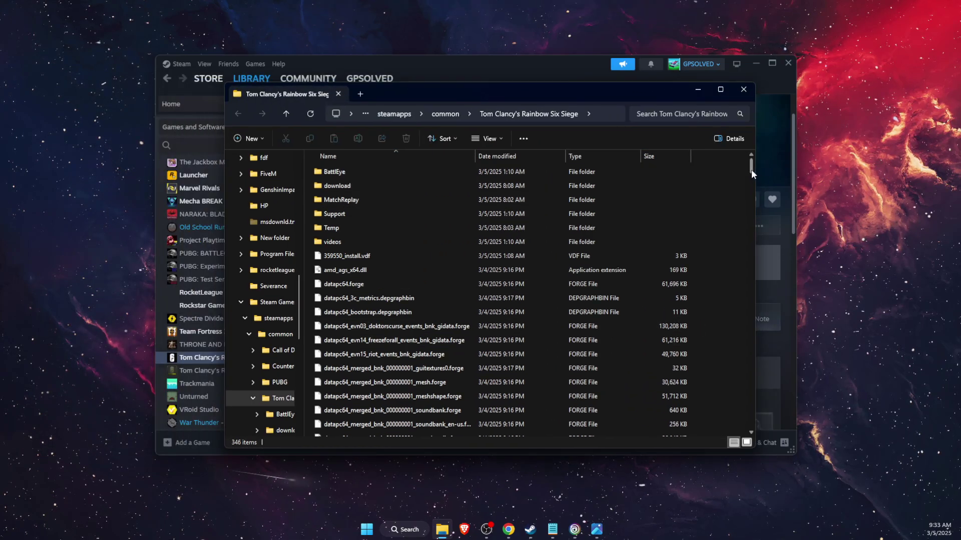
pyautogui.moveTo(751, 169); pyautogui.dragTo(745, 420)
pyautogui.click(346, 293)
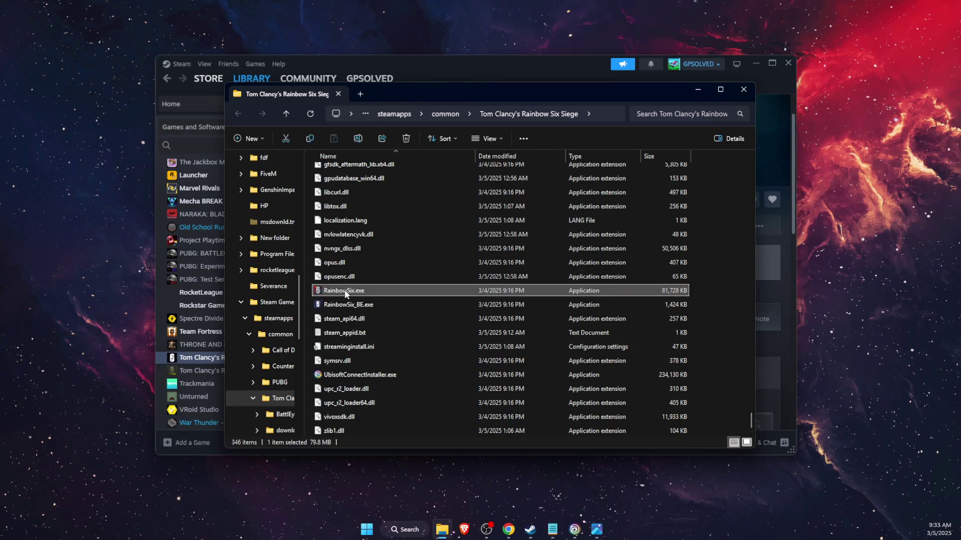
pyautogui.rightClick(368, 289)
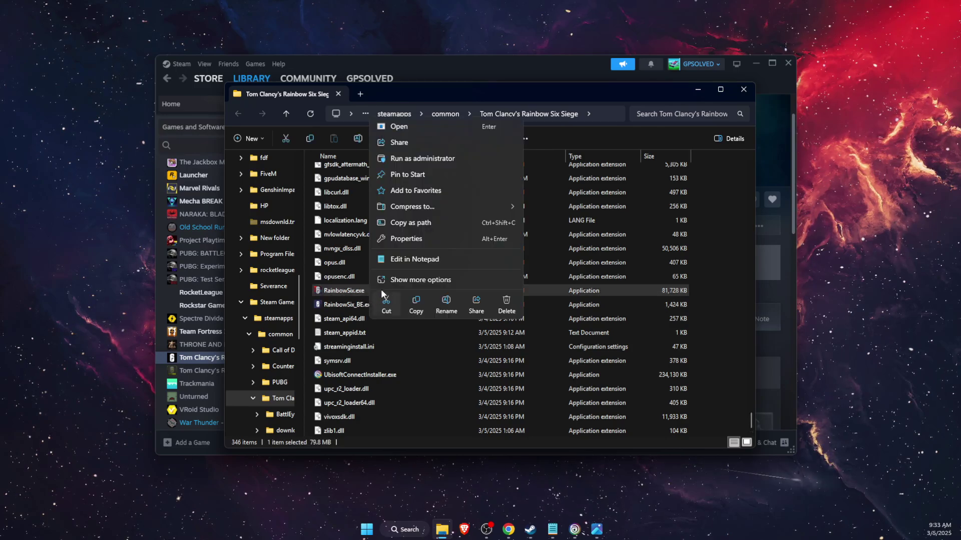
pyautogui.click(390, 231)
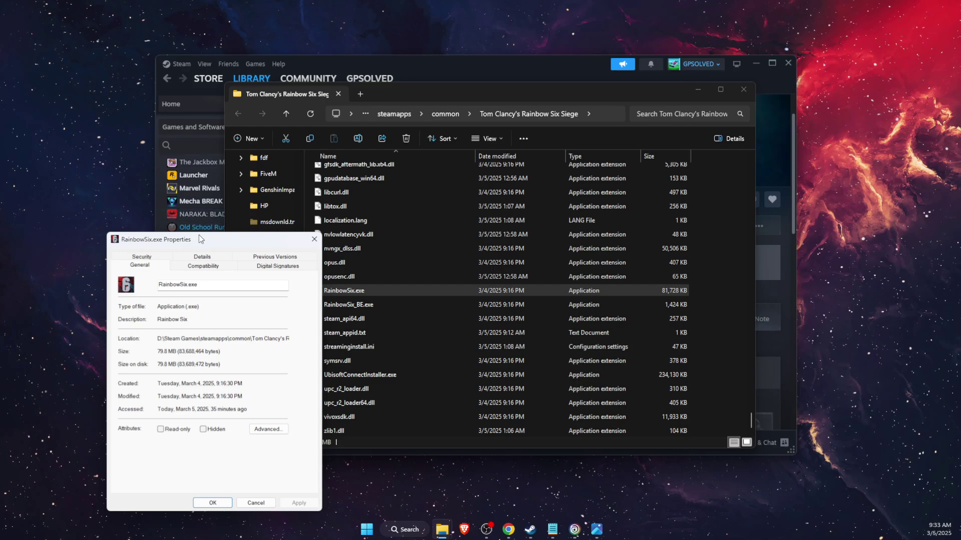
pyautogui.moveTo(199, 234); pyautogui.dragTo(422, 171)
pyautogui.click(436, 201)
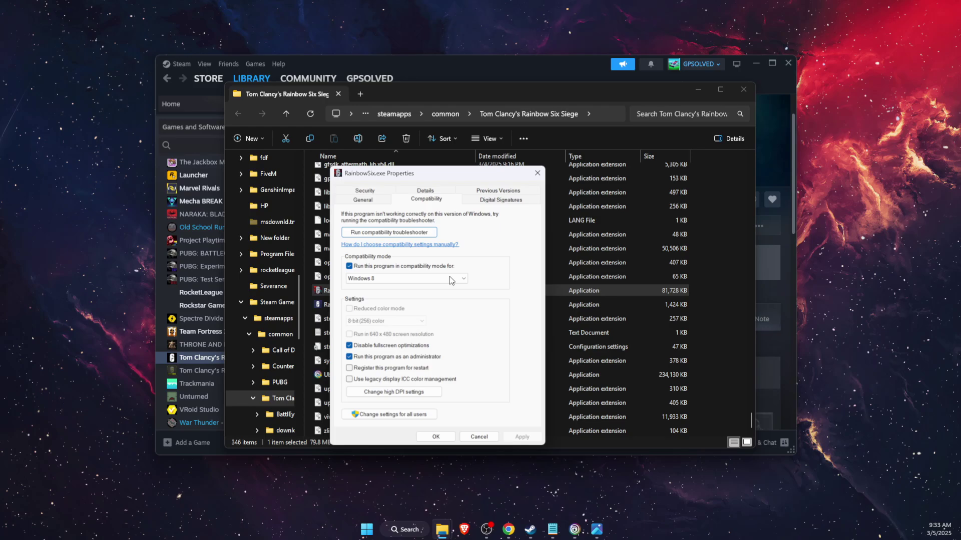
pyautogui.click(446, 438)
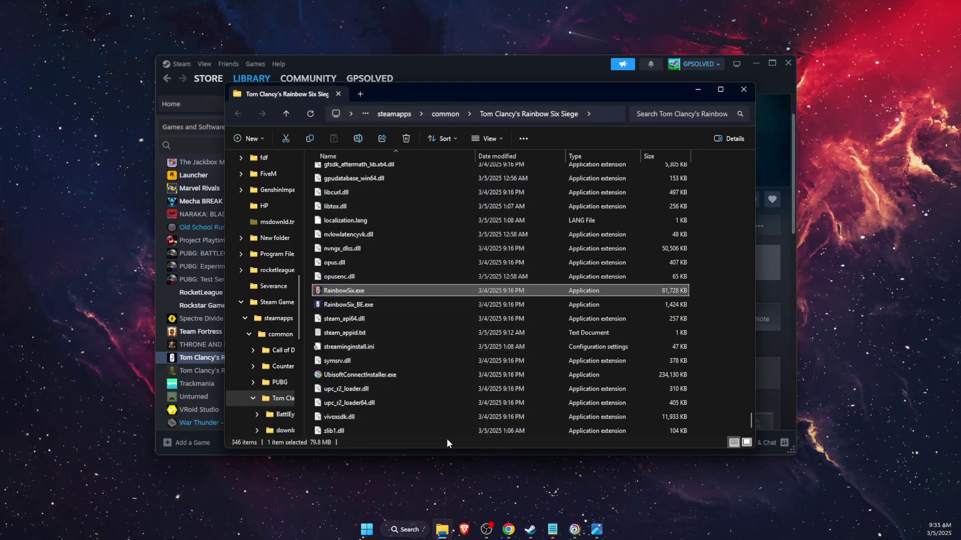
# - Close the game folder and open Windows Defender Firewall's allowed apps list via a 'wind' search
pyautogui.click(743, 91)
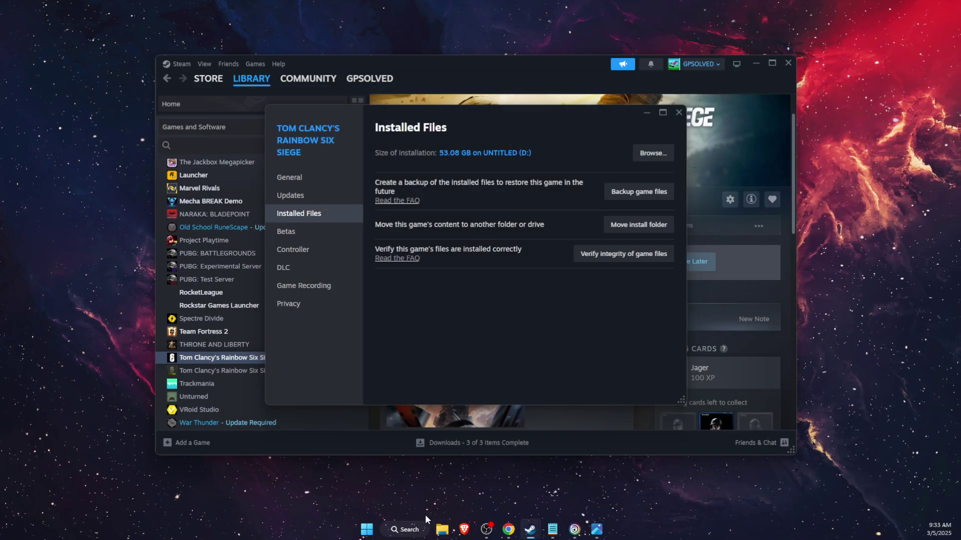
pyautogui.click(418, 524)
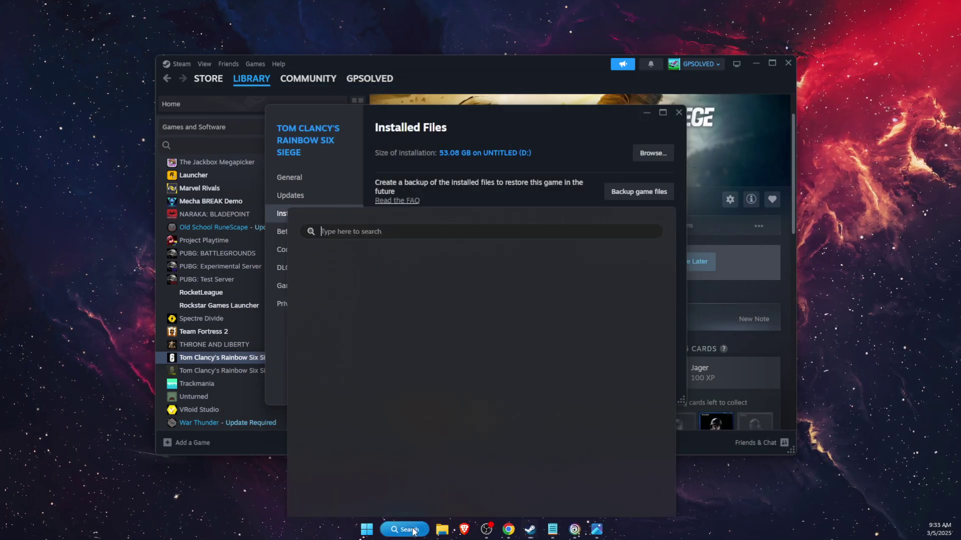
pyautogui.write('wind')
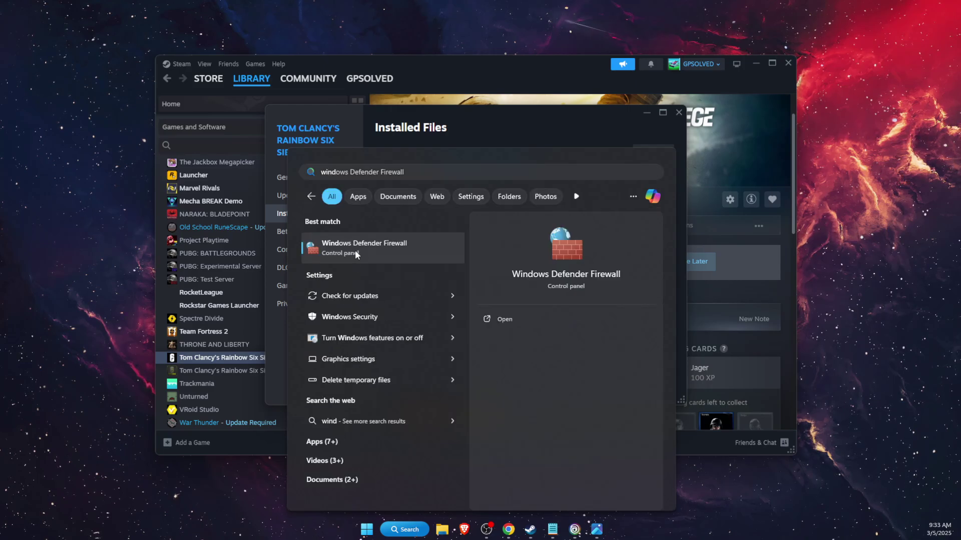
pyautogui.click(355, 250)
pyautogui.click(279, 224)
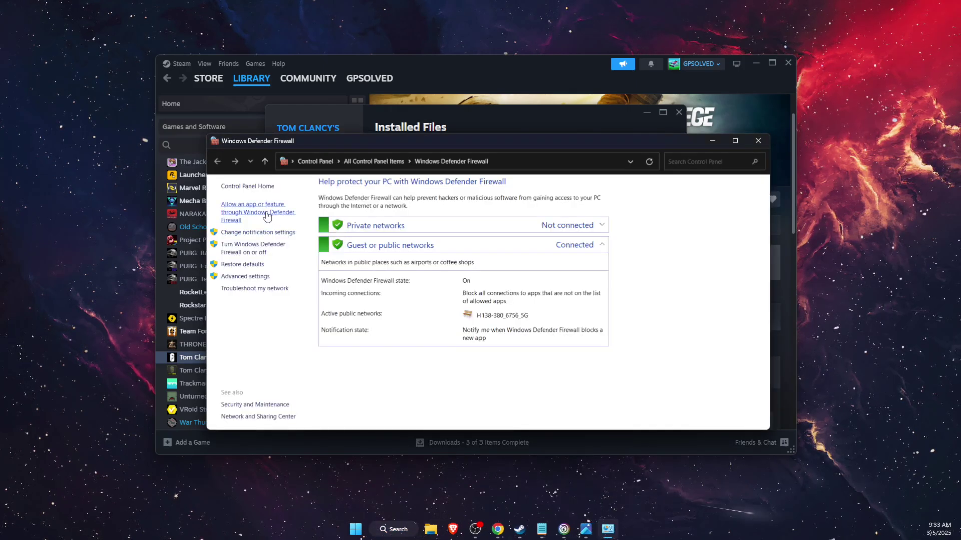
# - Enable editing and locate the rainbowsix.exe and Rainbow Six - Siege: Launcher entries
pyautogui.click(576, 216)
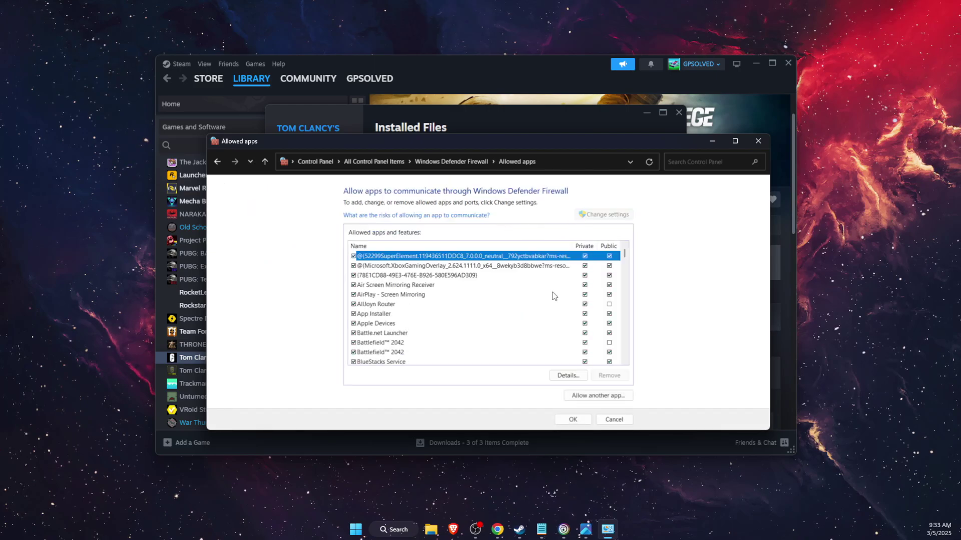
pyautogui.click(487, 307)
pyautogui.press('r')
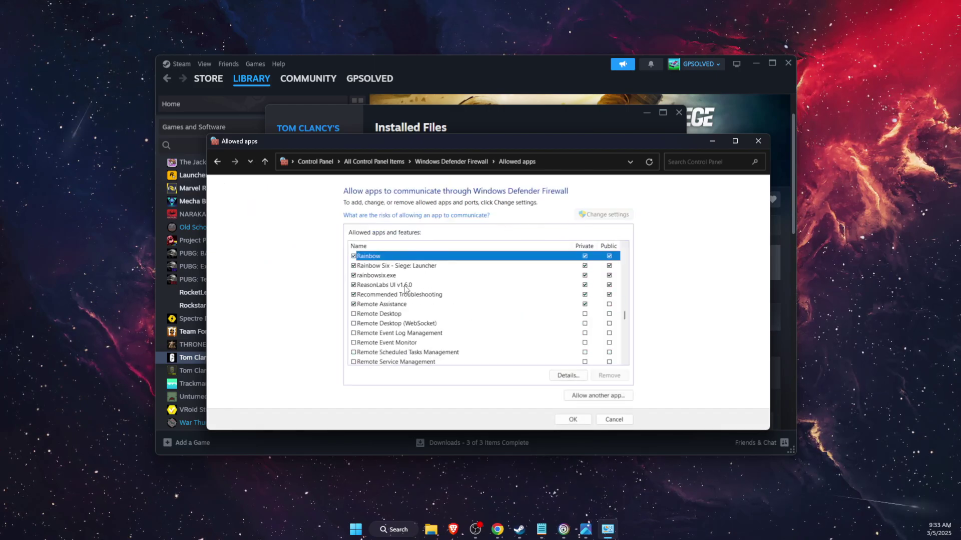
pyautogui.scroll(1, 484, 313)
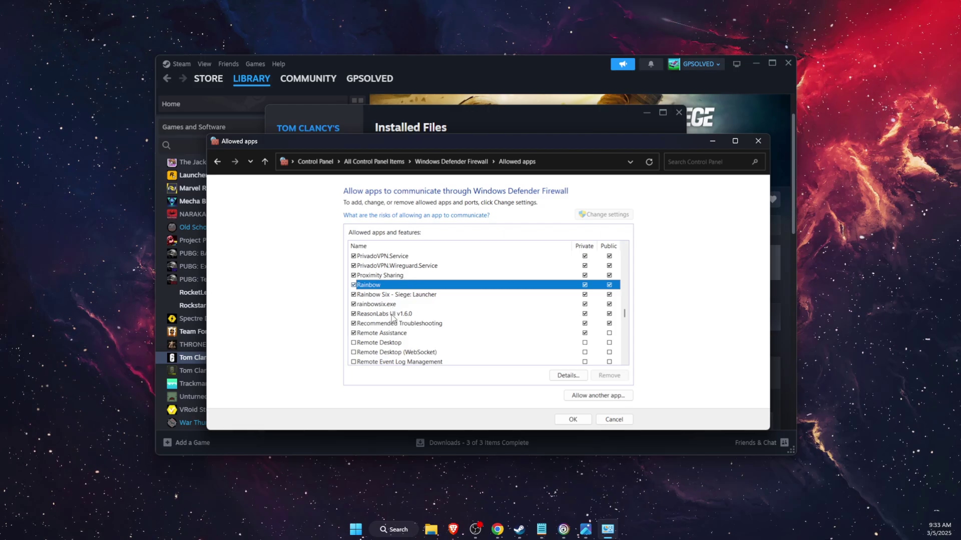
pyautogui.click(390, 305)
pyautogui.click(393, 296)
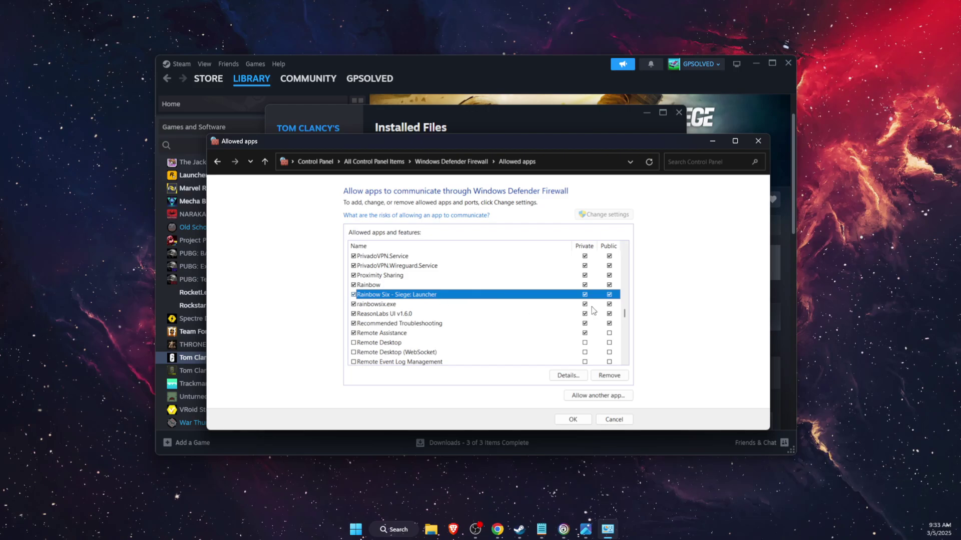
# - Browse to RainbowSix.exe in steamapps > common > Tom Clancy's Rainbow Six Siege as a new allowed app
pyautogui.click(596, 396)
pyautogui.click(554, 335)
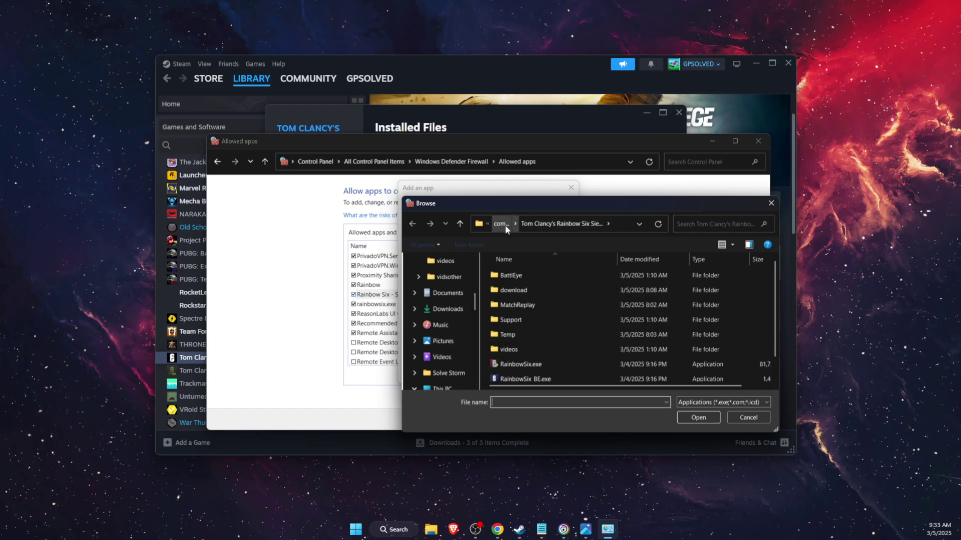
pyautogui.click(504, 224)
pyautogui.click(504, 223)
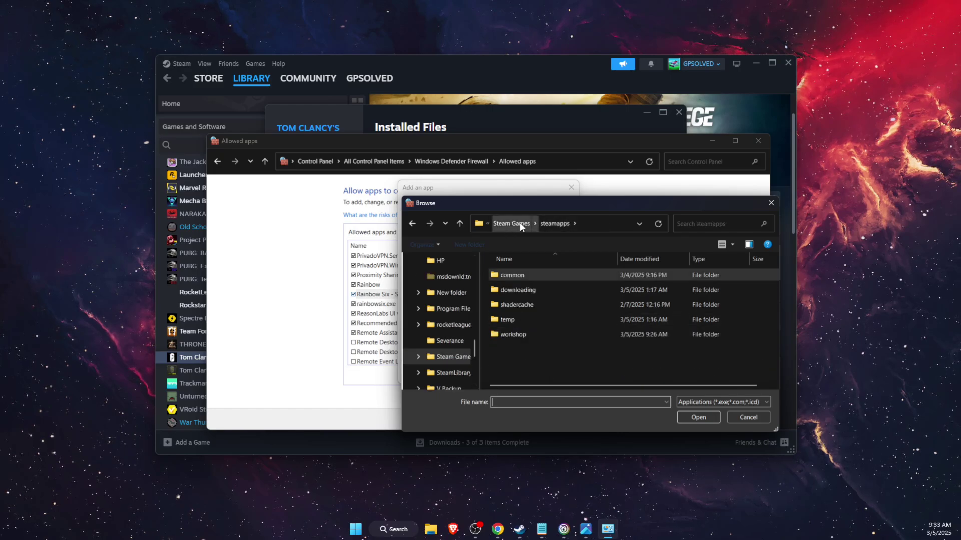
pyautogui.click(520, 224)
pyautogui.doubleClick(547, 274)
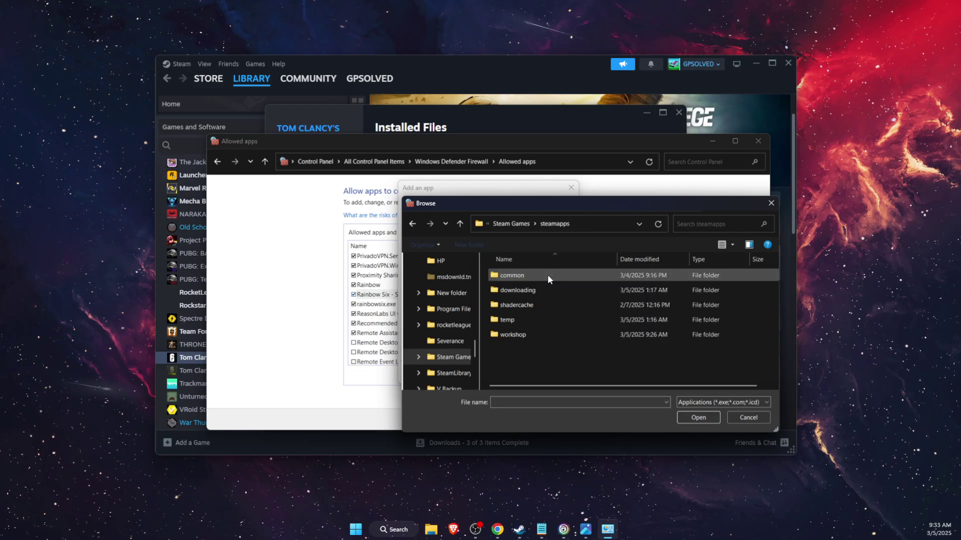
pyautogui.doubleClick(529, 276)
pyautogui.click(539, 321)
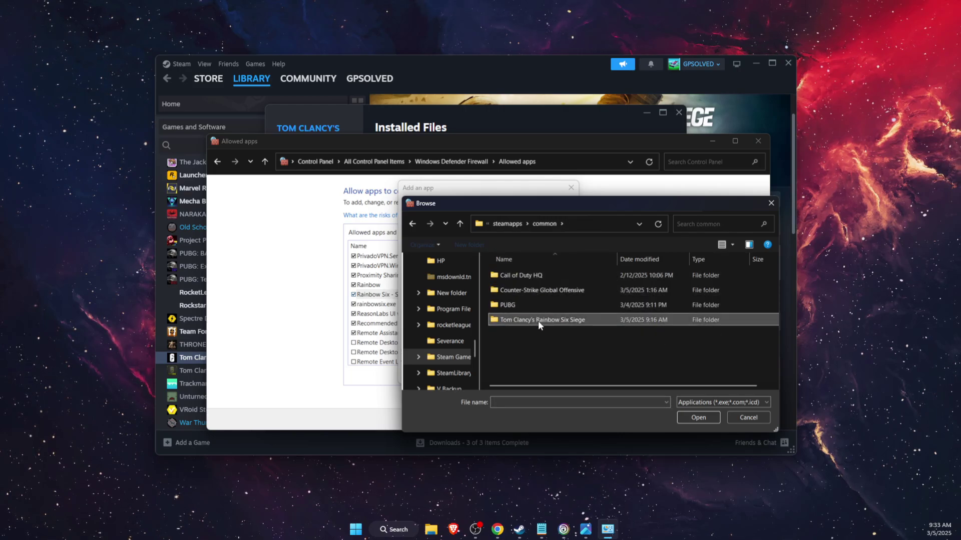
pyautogui.doubleClick(539, 320)
pyautogui.scroll(-2, 560, 320)
pyautogui.click(531, 347)
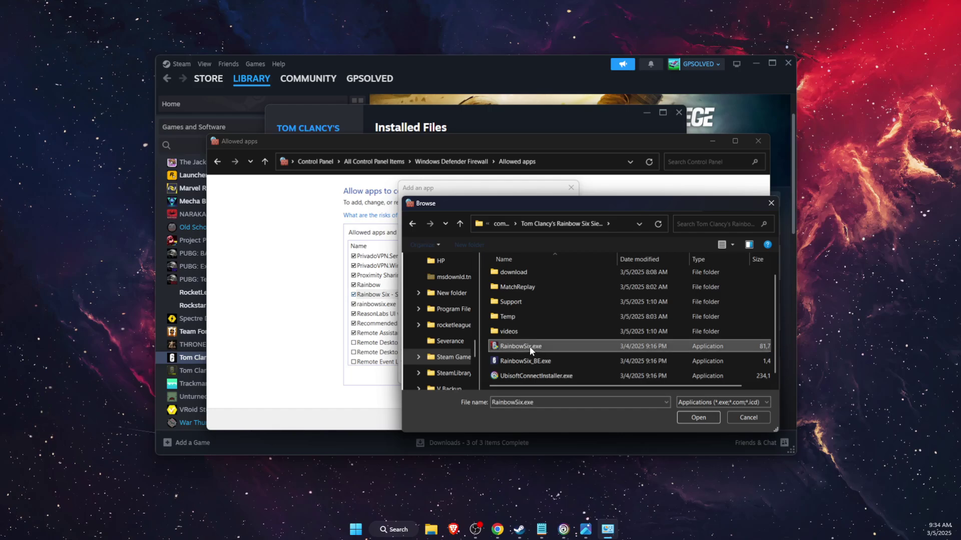
# - Try adding RainbowSix.exe, dismiss the already-in-list error, and close the firewall windows
pyautogui.click(694, 417)
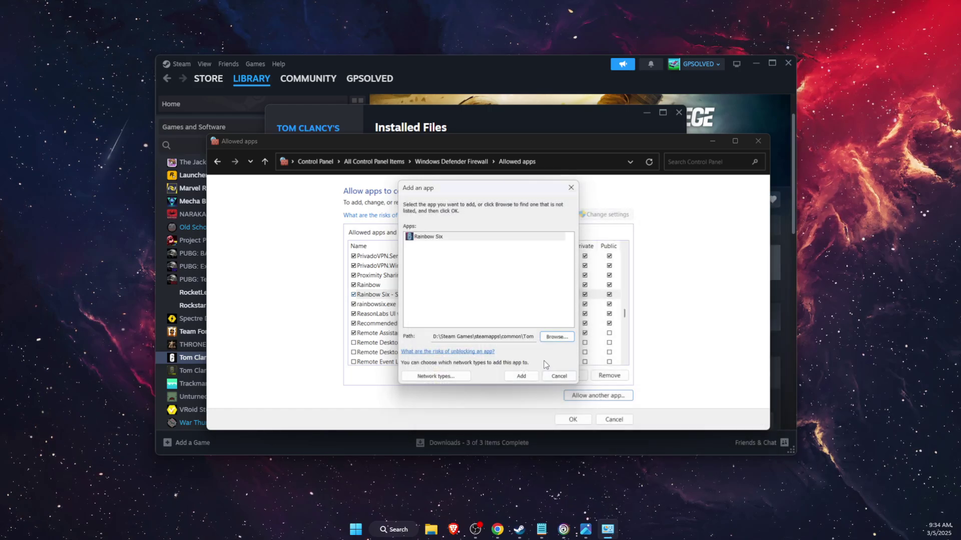
pyautogui.click(521, 375)
pyautogui.click(532, 298)
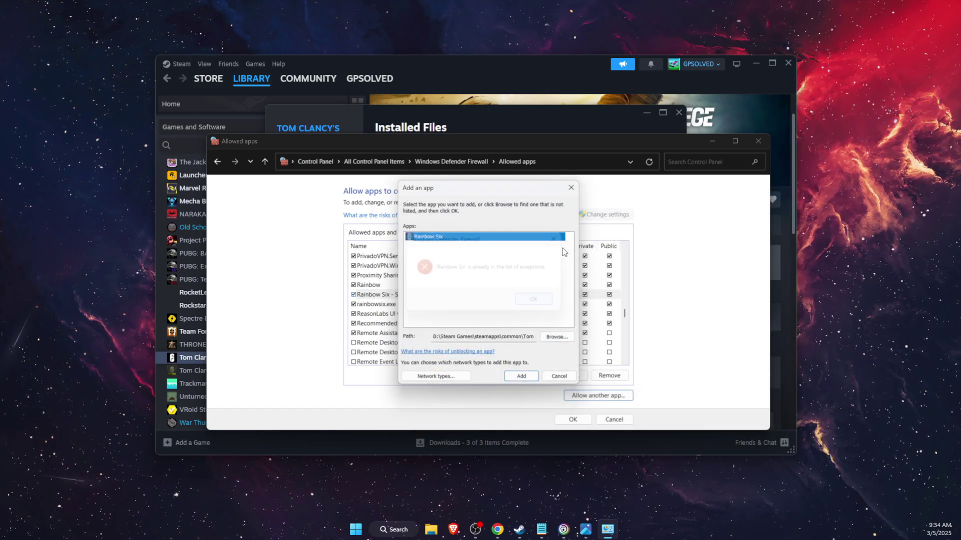
pyautogui.click(571, 187)
pyautogui.hotkey('alt', 'F4')
# - Search 'virus', open Defender's exclusions list, and expand the RainbowSix.exe exclusion entry
pyautogui.click(401, 530)
pyautogui.write('v')
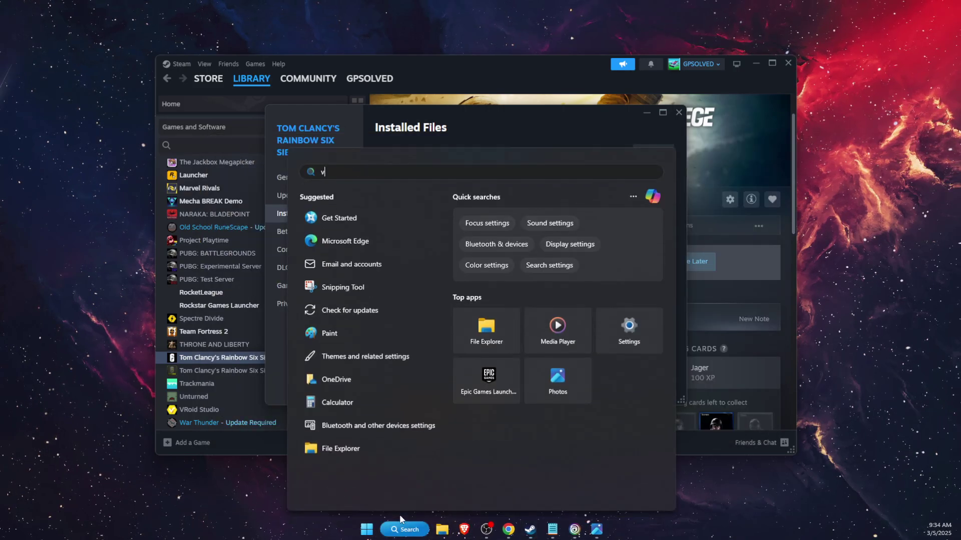
pyautogui.write('irus & threat protection')
pyautogui.click(386, 250)
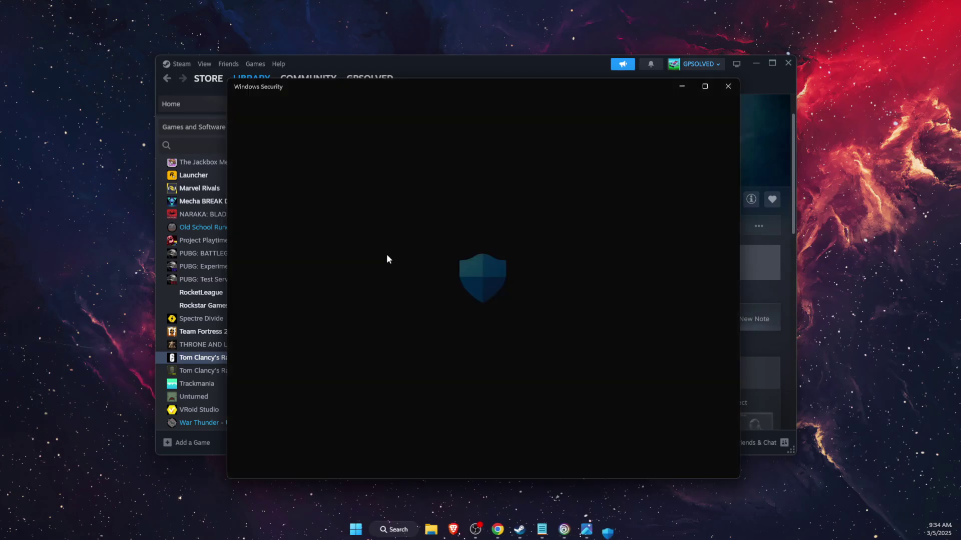
pyautogui.scroll(-3, 458, 295)
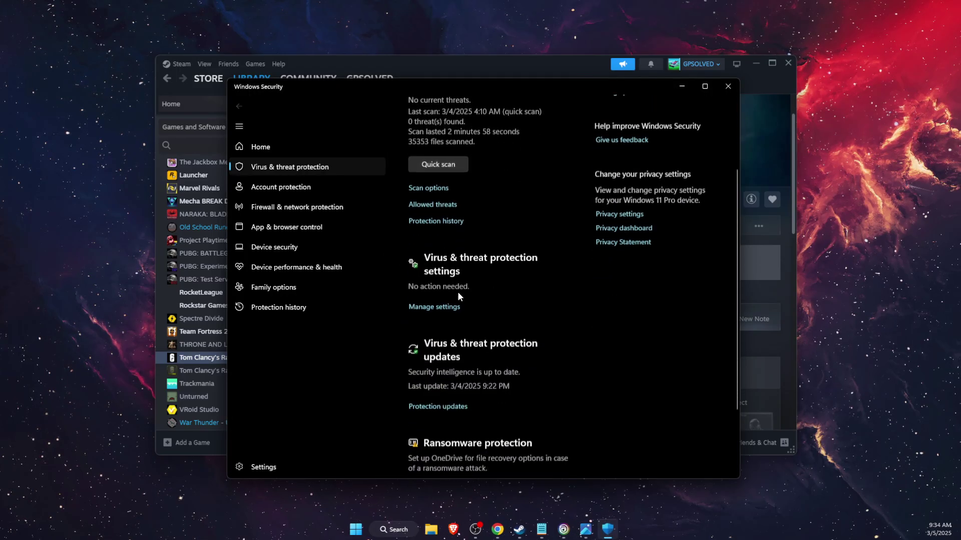
pyautogui.click(454, 298)
pyautogui.scroll(-8, 494, 335)
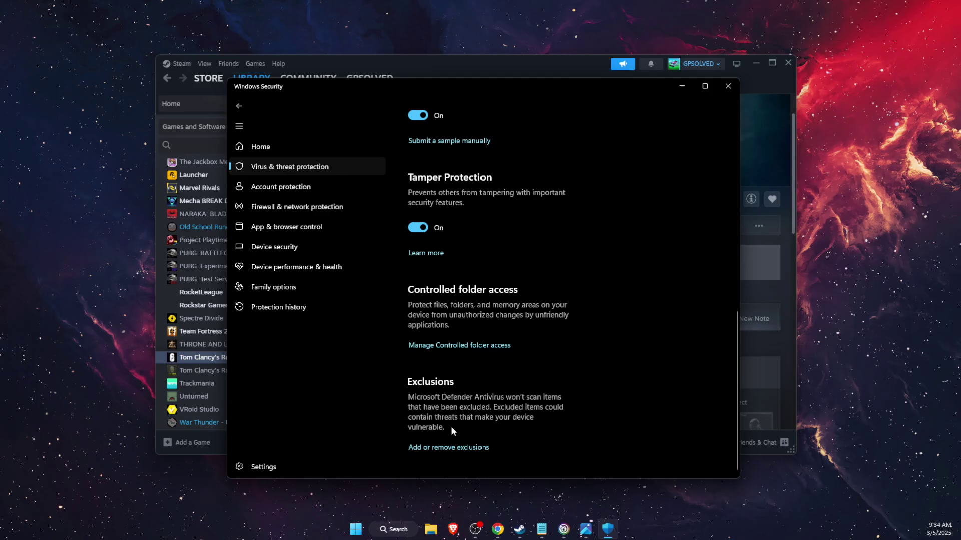
pyautogui.click(451, 447)
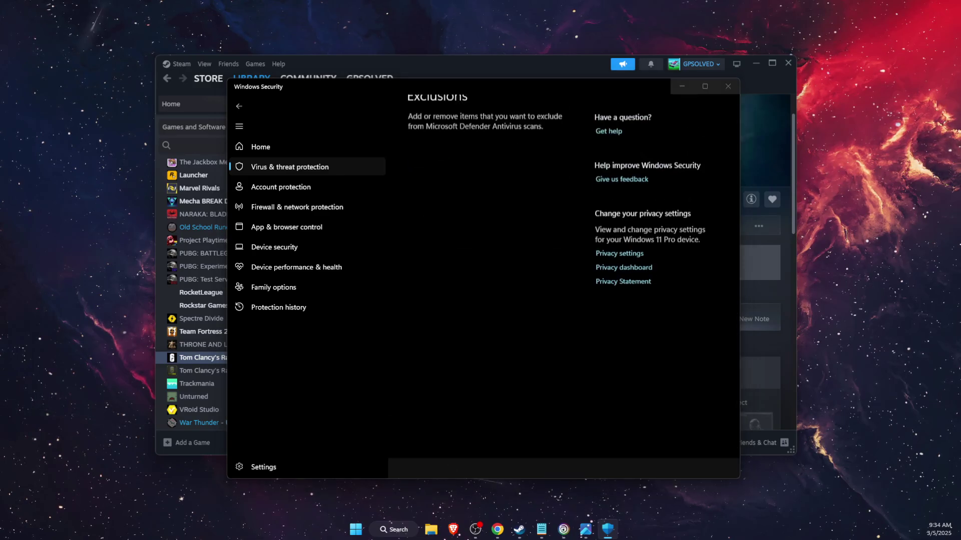
pyautogui.click(544, 337)
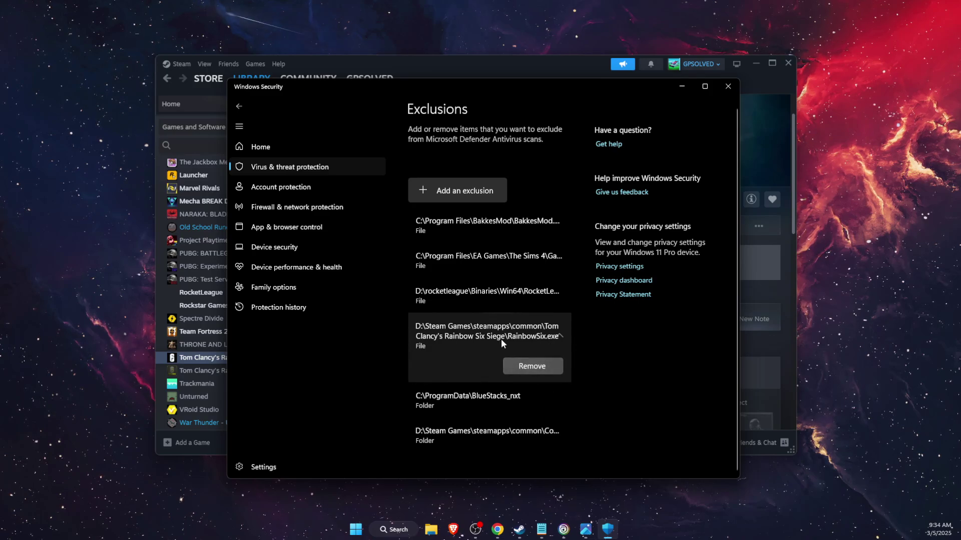
# - Close Windows Security and launch the NVIDIA app to view the Game Ready Driver 572.60 update
pyautogui.click(728, 89)
pyautogui.click(406, 529)
pyautogui.write('ch')
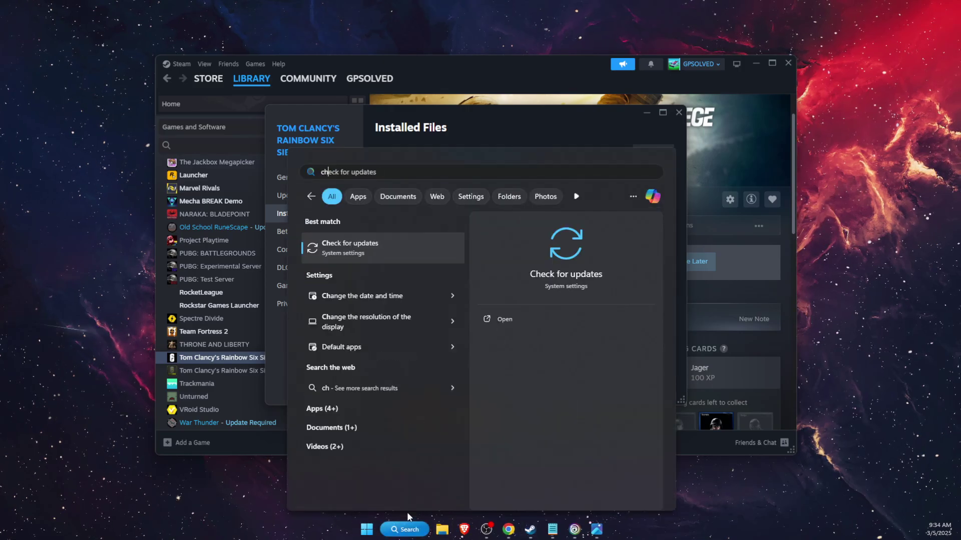
pyautogui.write('e')
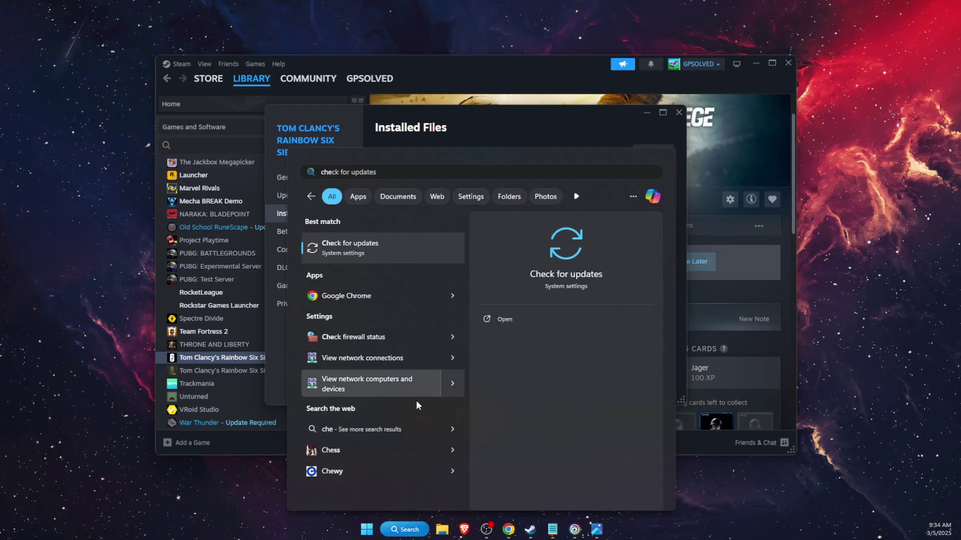
pyautogui.click(419, 529)
pyautogui.click(419, 529)
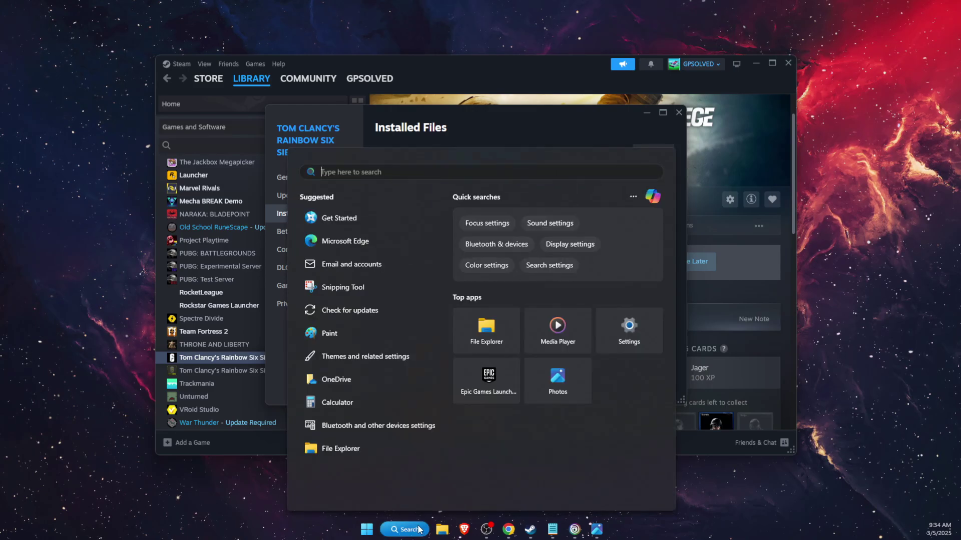
pyautogui.write('nvi')
pyautogui.press('Return')
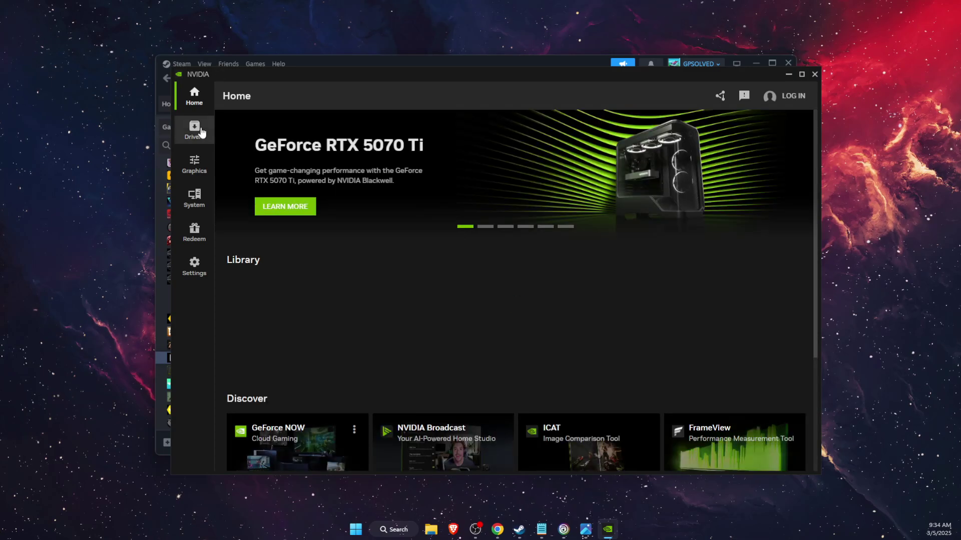
pyautogui.click(195, 129)
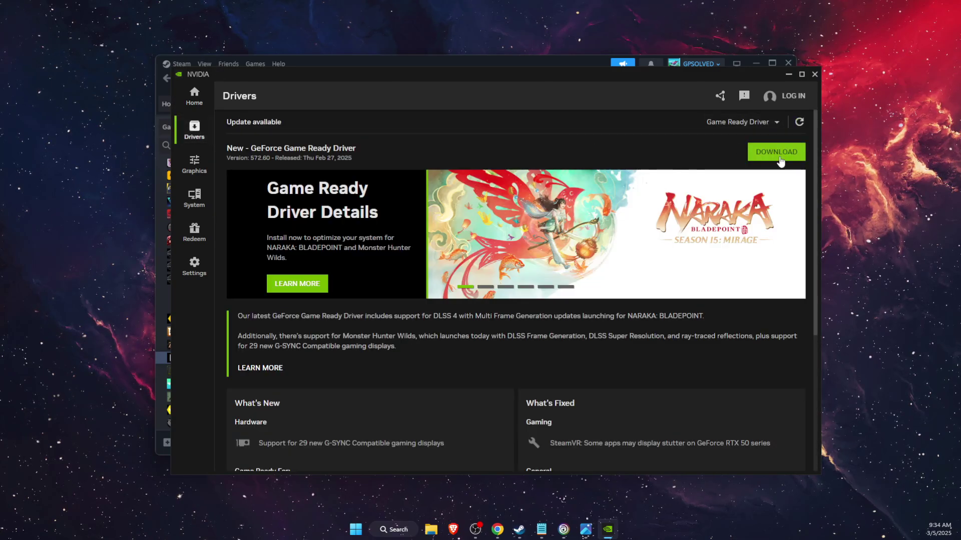
# - Close the NVIDIA app and open Windows' Graphics settings page via a 'grap' search
pyautogui.click(814, 75)
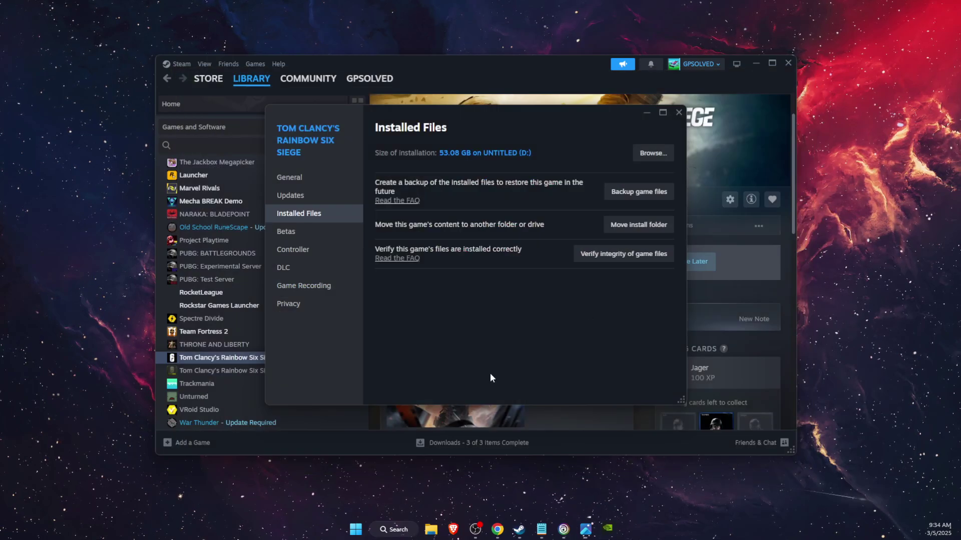
pyautogui.click(395, 529)
pyautogui.write('graphics settings')
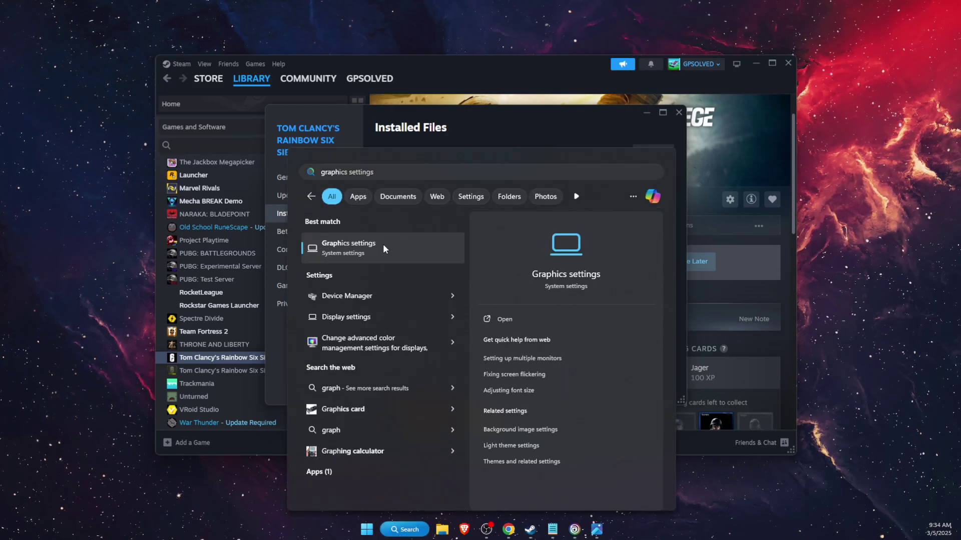
pyautogui.click(383, 244)
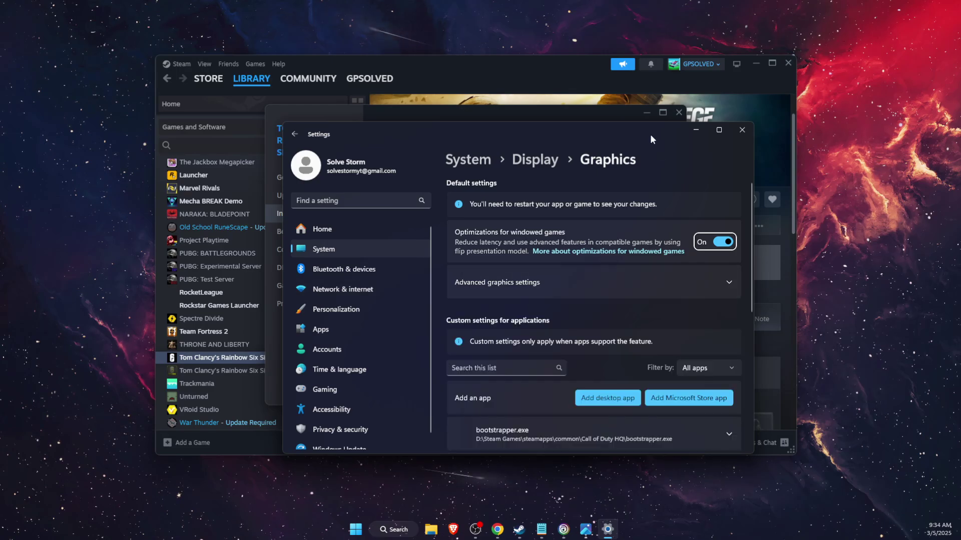
pyautogui.moveTo(650, 134); pyautogui.dragTo(530, 117)
pyautogui.scroll(-1, 468, 324)
pyautogui.scroll(-1, 468, 325)
# - Filter apps by 'rain' and set Rainbow Six to High Performance (NVIDIA GeForce RTX 4050 Laptop GPU)
pyautogui.click(392, 315)
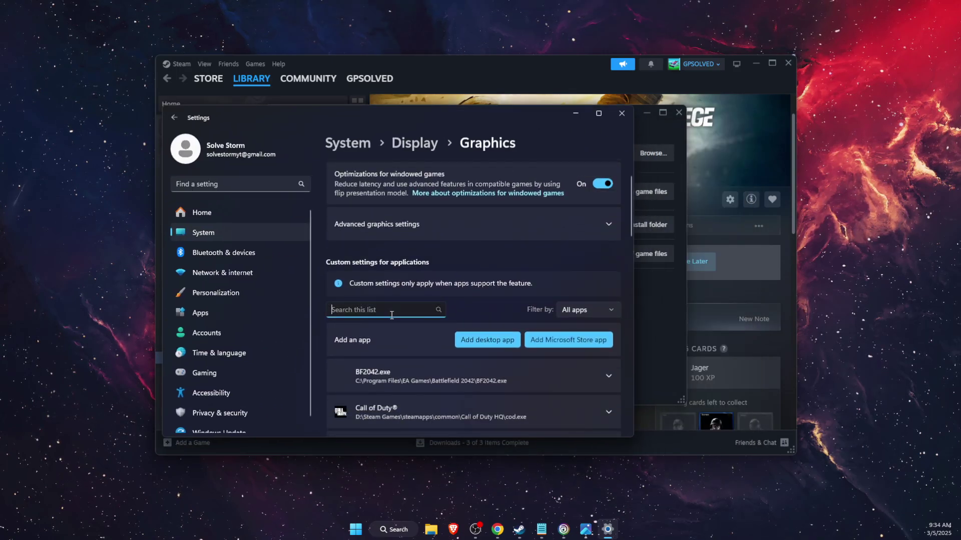
pyautogui.write('rain')
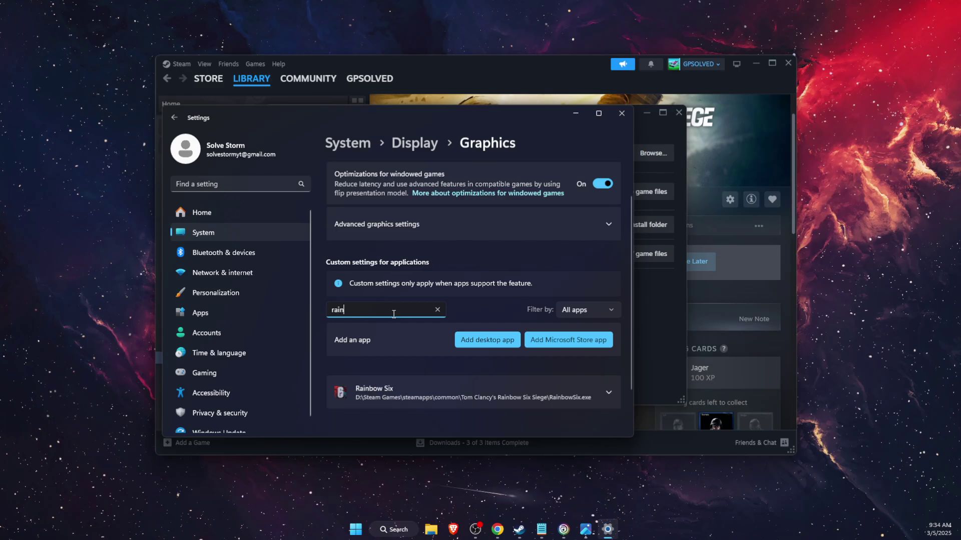
pyautogui.scroll(-2, 529, 332)
pyautogui.click(611, 338)
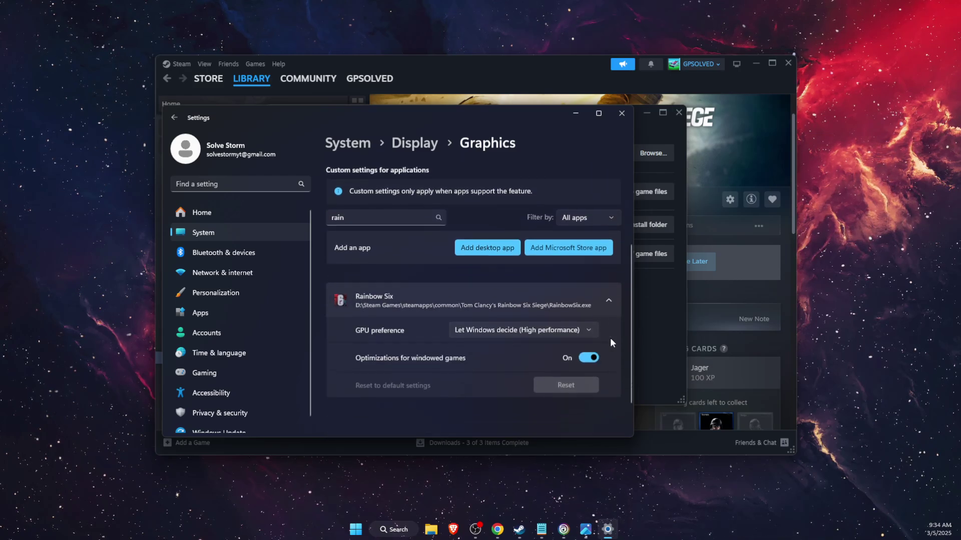
pyautogui.click(538, 326)
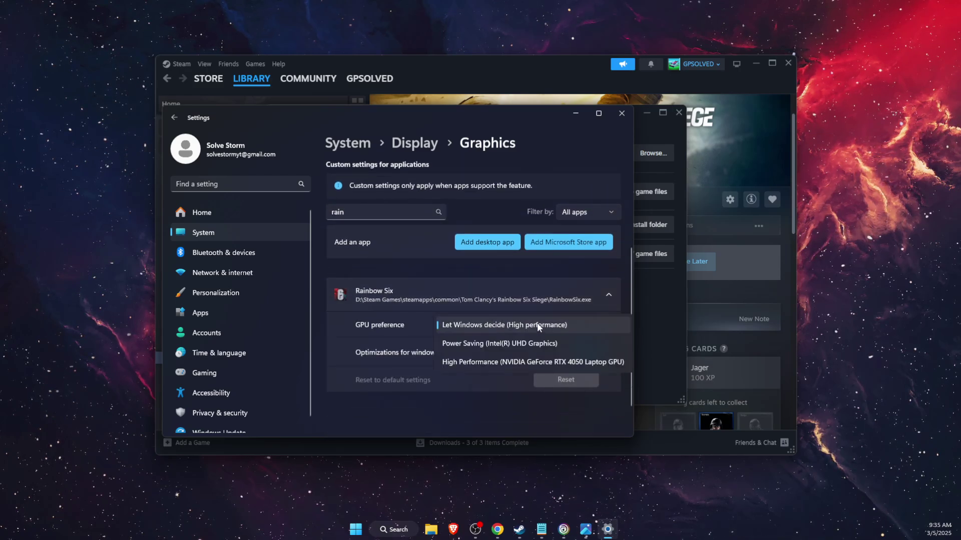
pyautogui.click(528, 363)
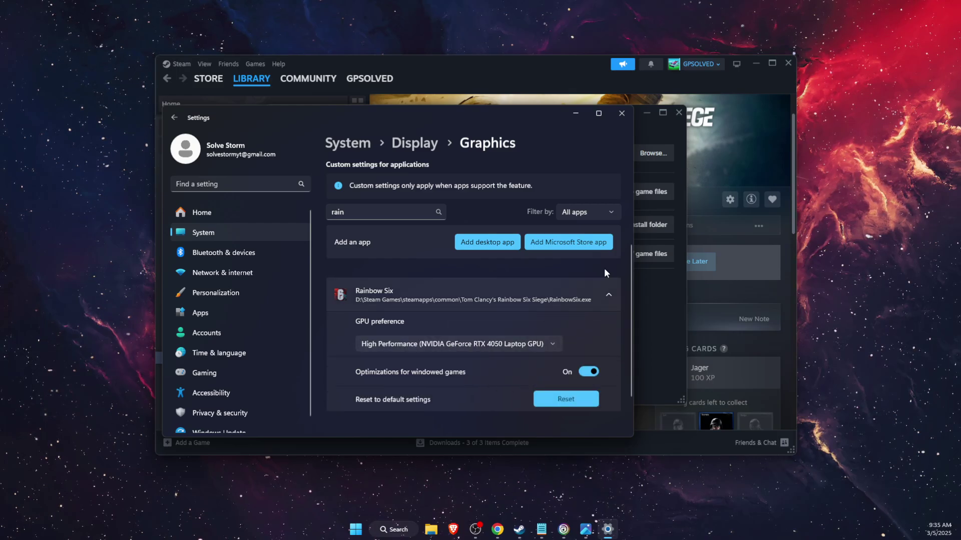
# - Close Settings, open NVIDIA Control Panel's Manage 3D settings, and expand the Shader Cache Size choices
pyautogui.click(622, 113)
pyautogui.click(418, 532)
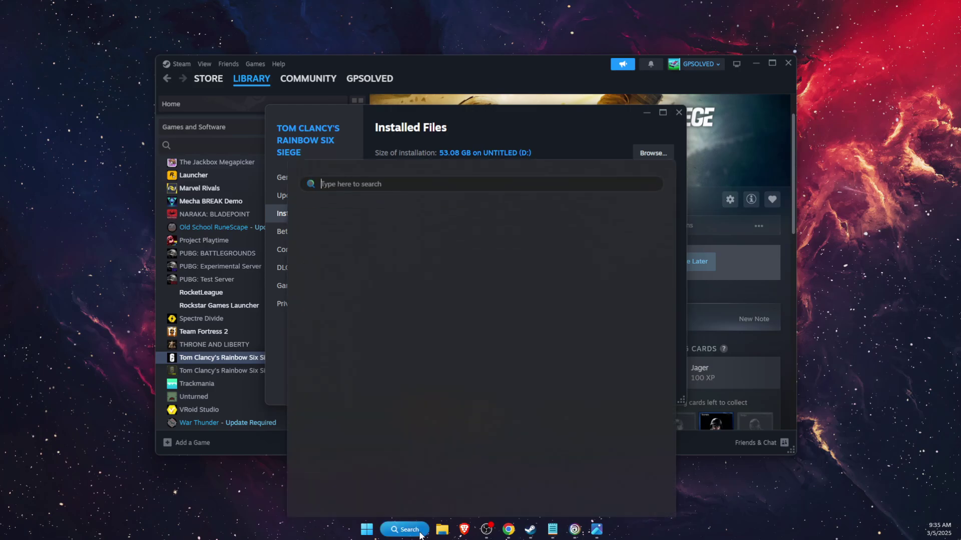
pyautogui.write('nv')
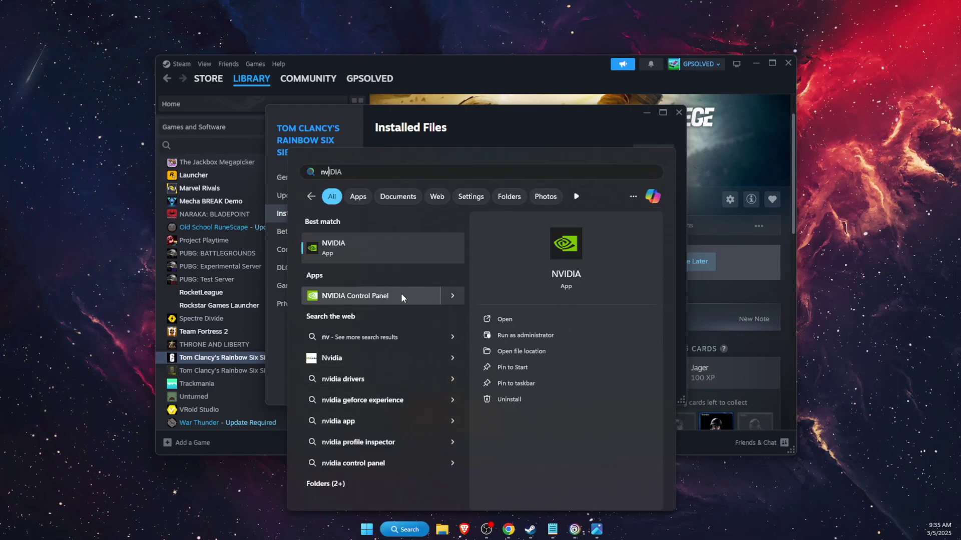
pyautogui.click(403, 295)
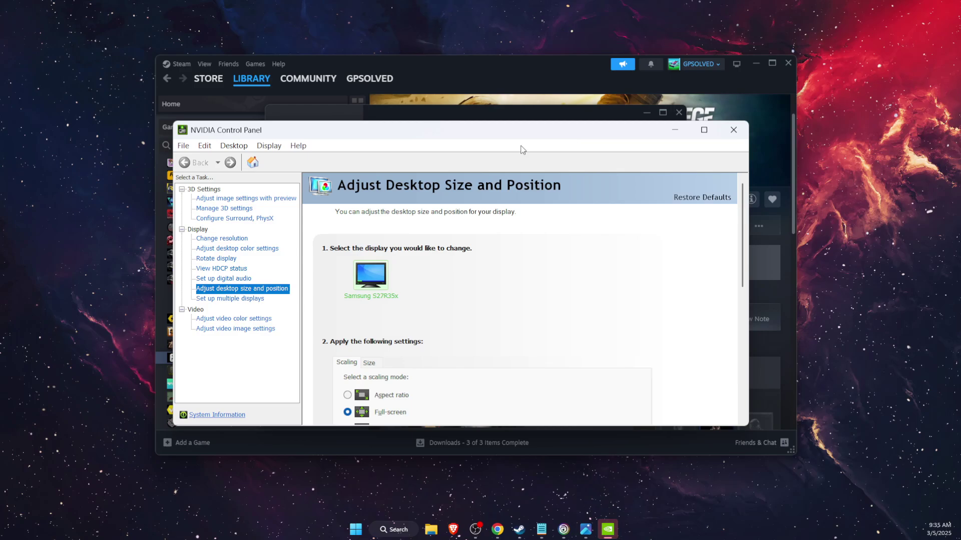
pyautogui.click(240, 208)
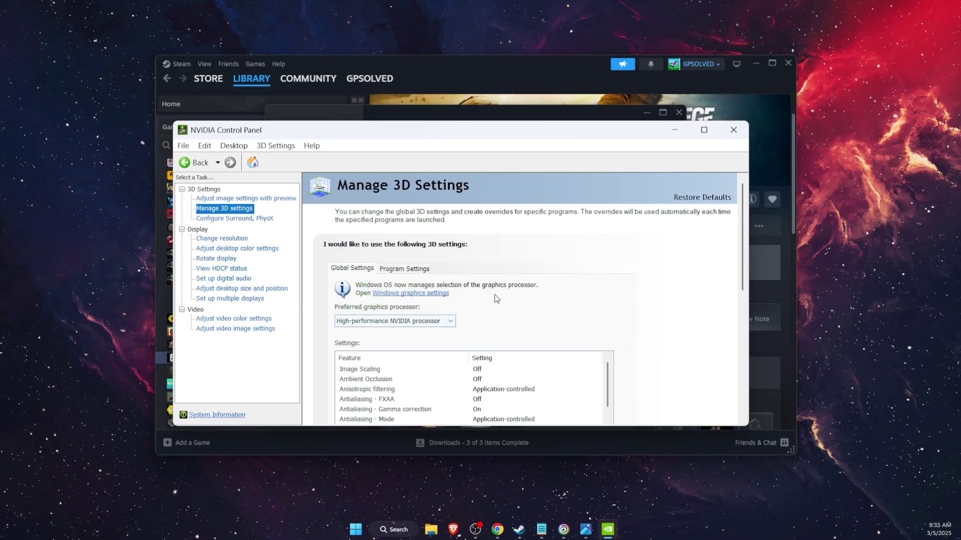
pyautogui.scroll(-2, 496, 299)
pyautogui.scroll(-5, 564, 325)
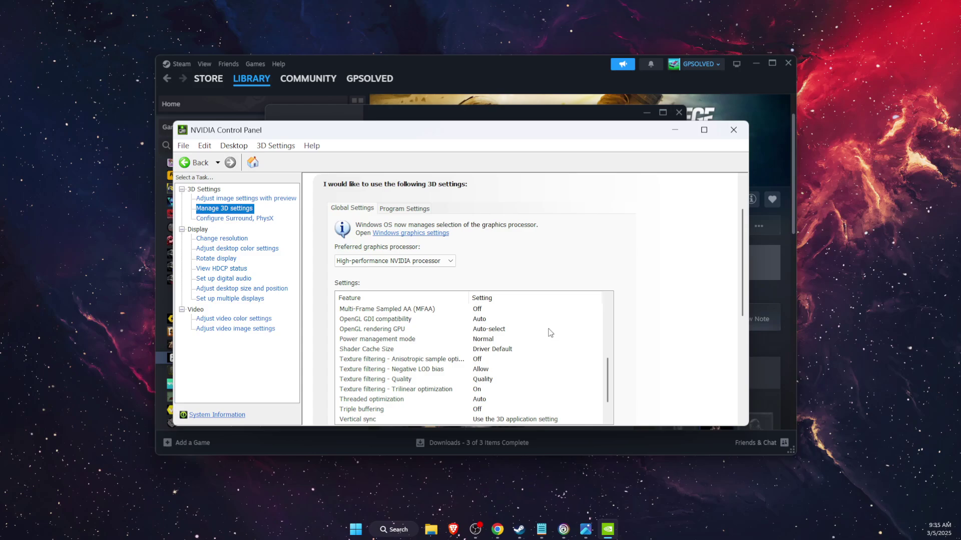
pyautogui.click(378, 351)
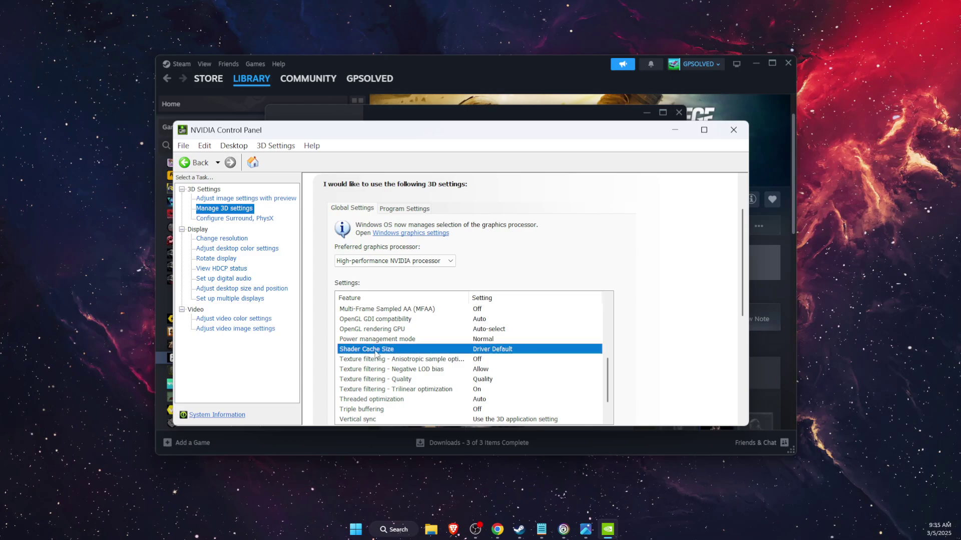
pyautogui.click(494, 350)
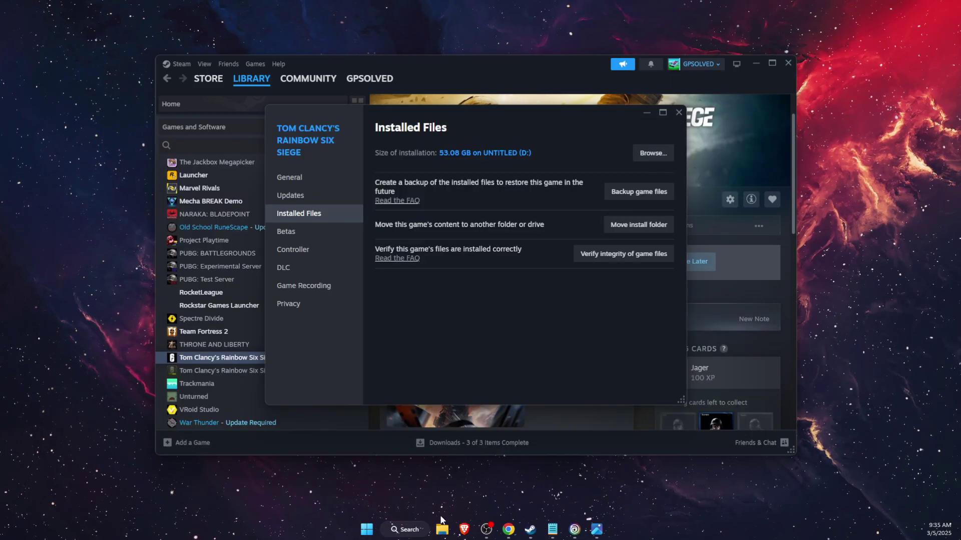
# - Open Task Manager and bring up Set priority for UplayWebCore.exe via Ubisoft Connect WebCore's details
pyautogui.rightClick(367, 533)
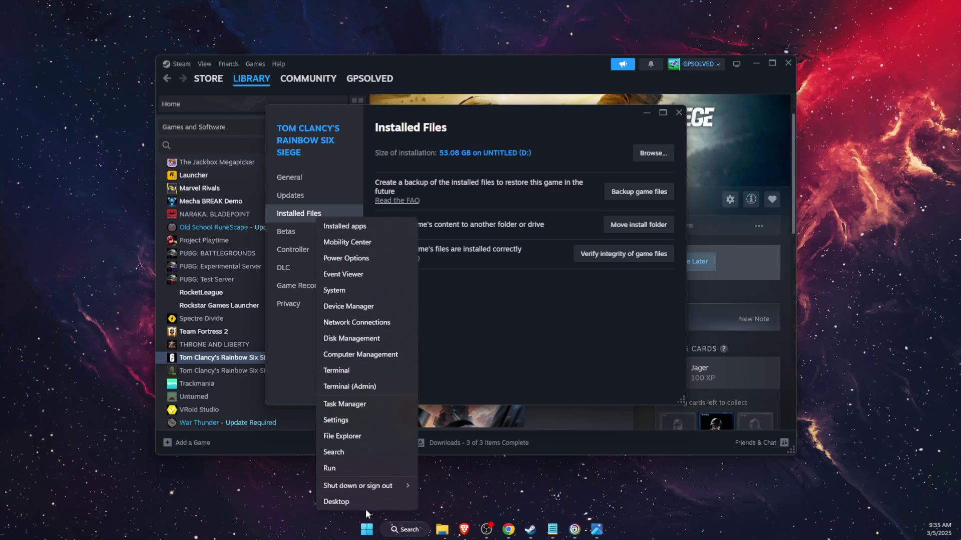
pyautogui.click(366, 403)
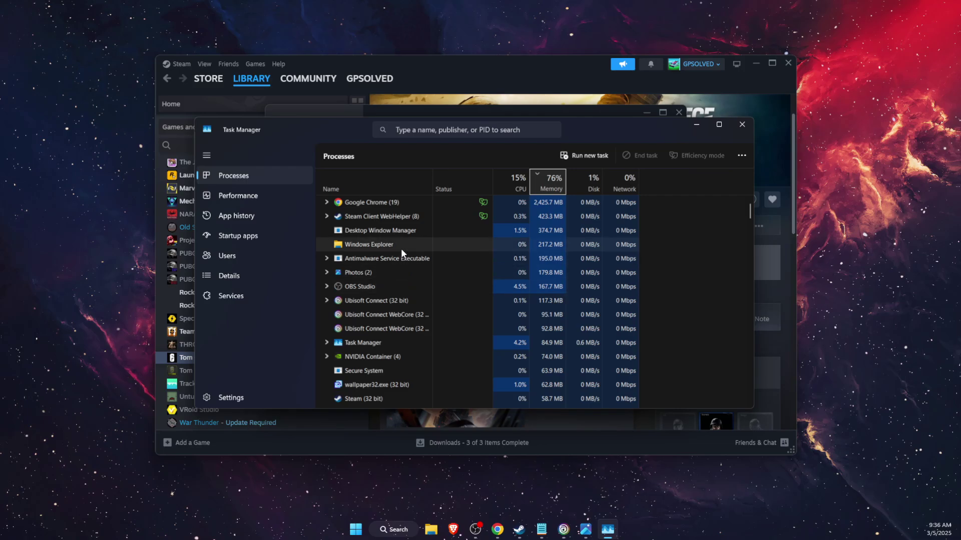
pyautogui.rightClick(394, 216)
pyautogui.click(359, 314)
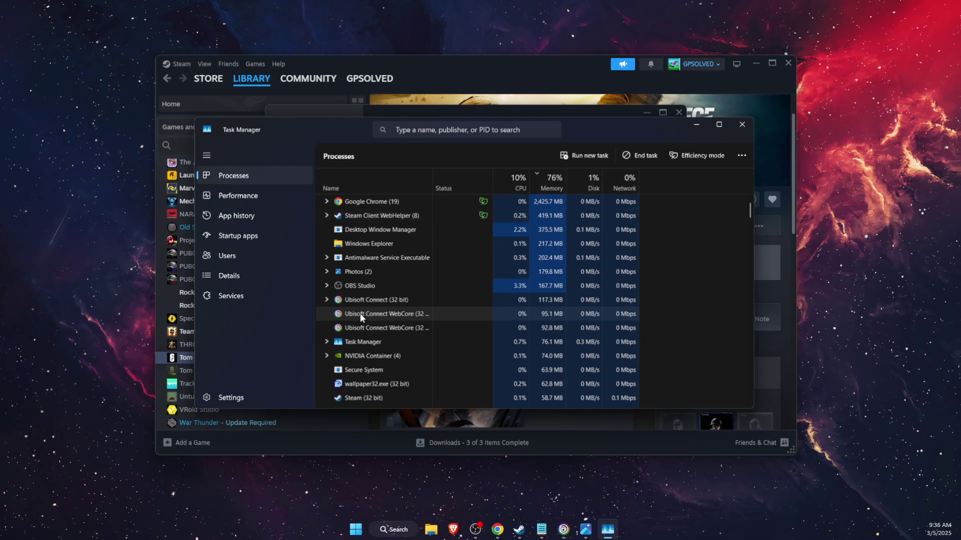
pyautogui.rightClick(361, 311)
pyautogui.click(392, 383)
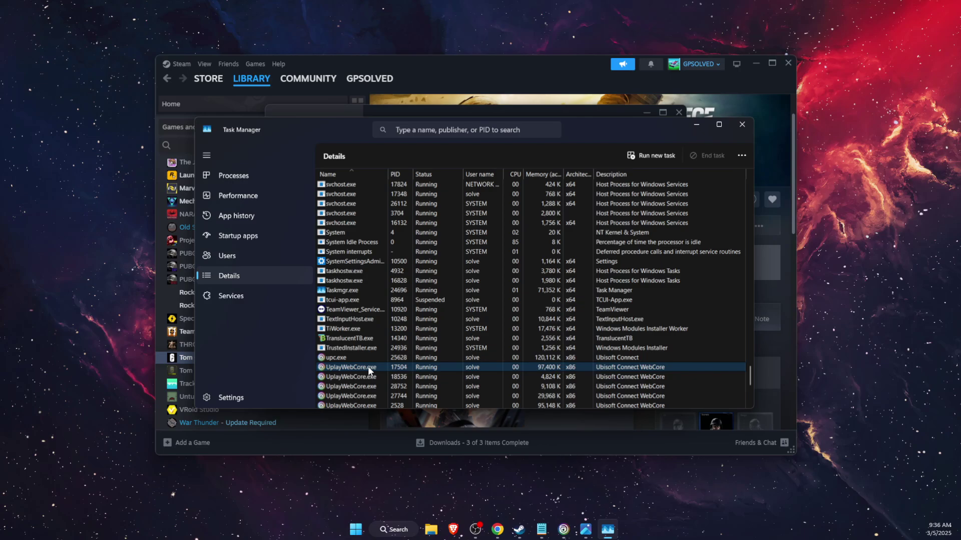
pyautogui.rightClick(368, 369)
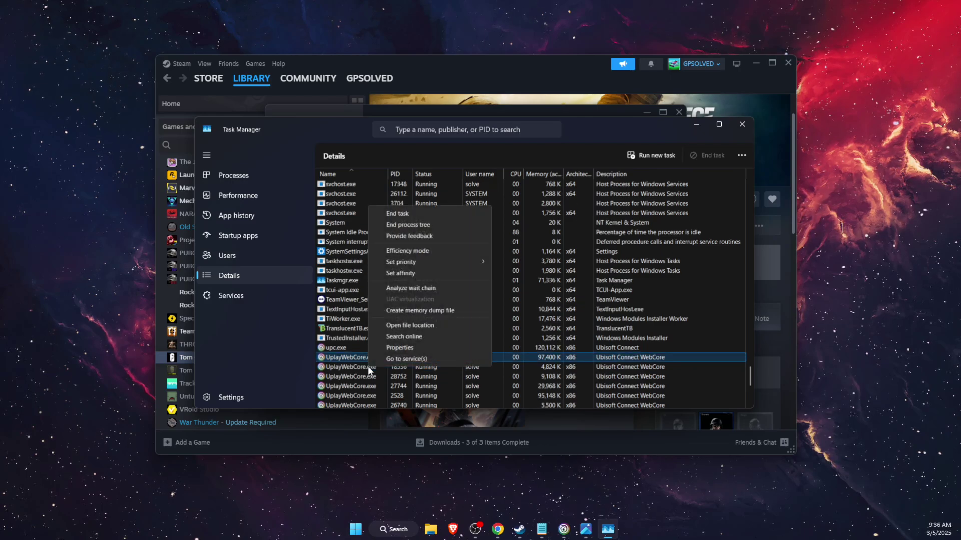
pyautogui.moveTo(407, 261)
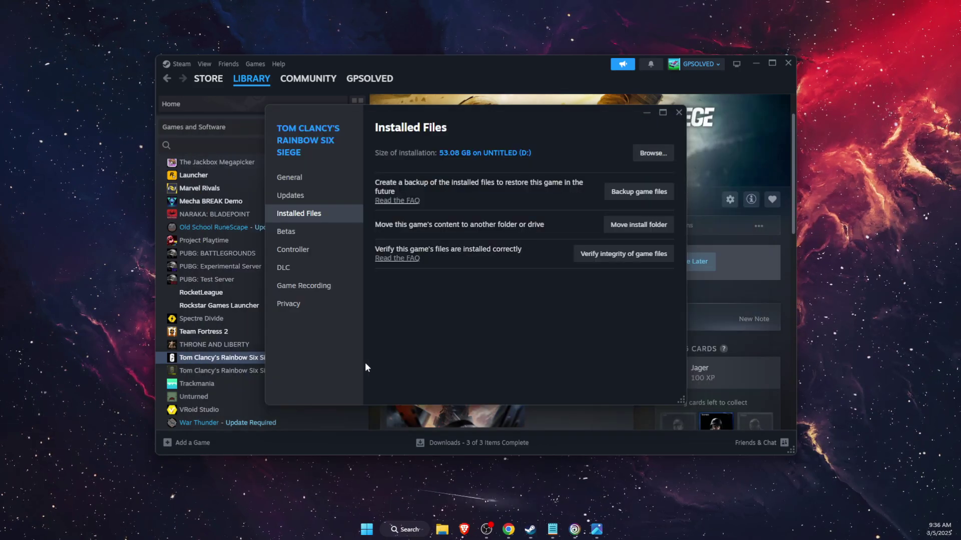
# - Navigate Documents > My Games > Rainbow Six - Siege > profile folder and open GameSettings.ini
pyautogui.click(271, 225)
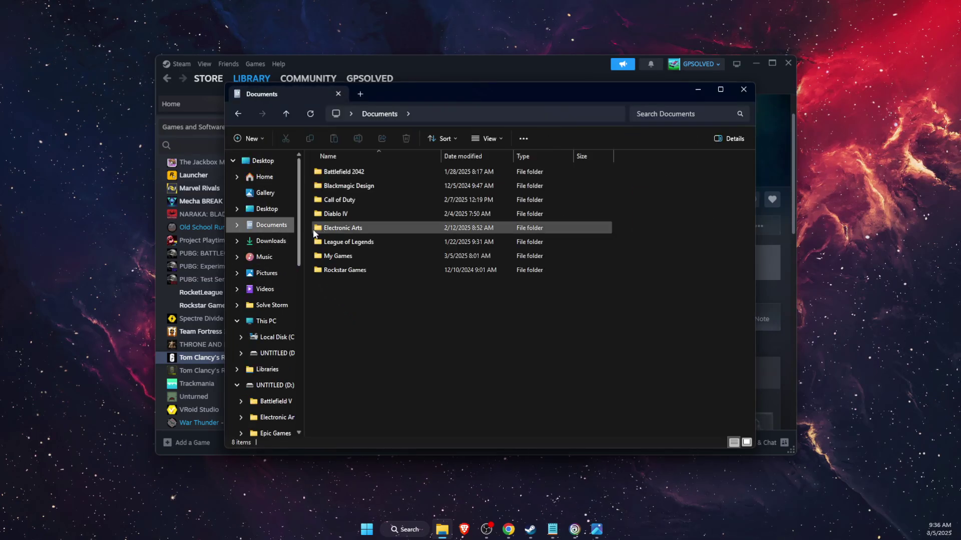
pyautogui.click(349, 256)
pyautogui.doubleClick(348, 256)
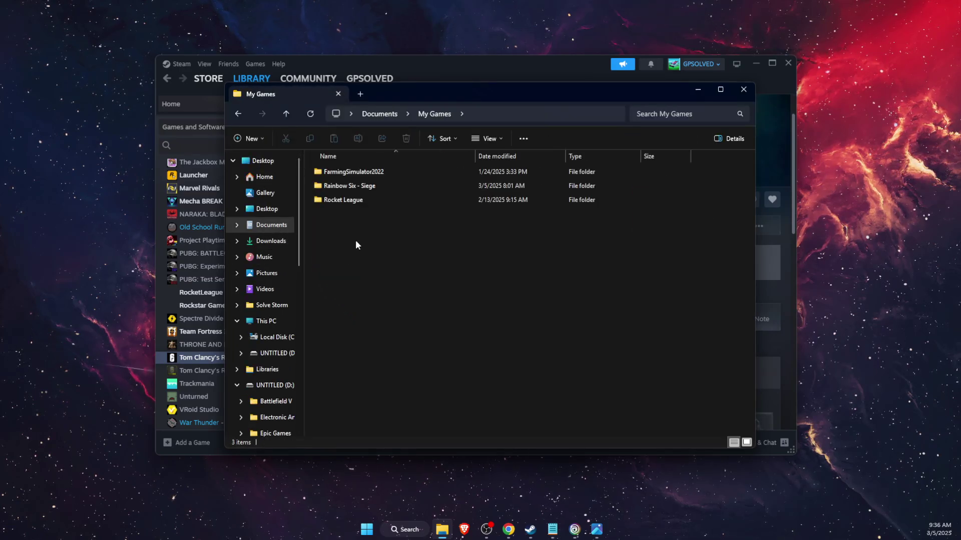
pyautogui.doubleClick(366, 187)
pyautogui.doubleClick(367, 172)
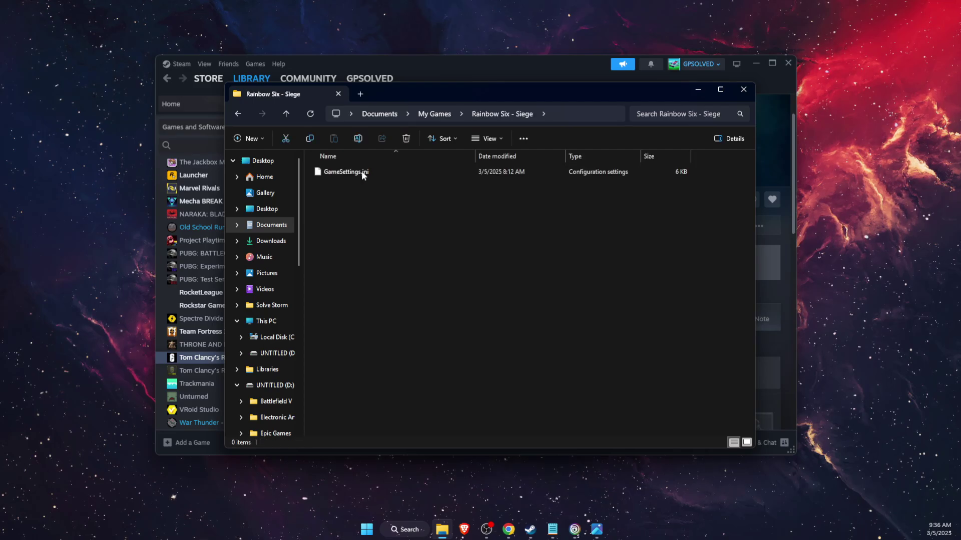
pyautogui.click(361, 172)
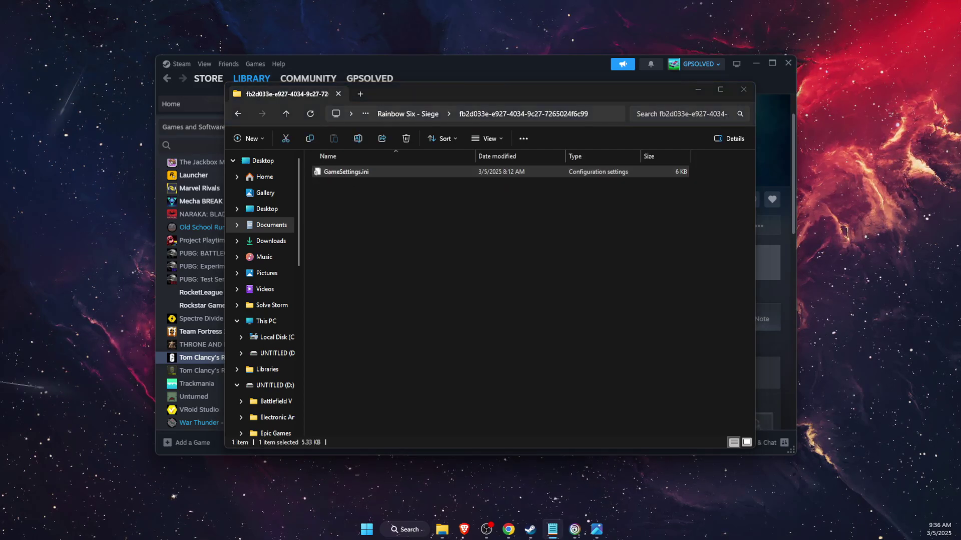
pyautogui.moveTo(346, 172); pyautogui.dragTo(412, 191)
# - Open GameSettings.ini in Notepad and put the cursor after the FPSLimit=0 value under [DISPLAY]
pyautogui.press('Return')
pyautogui.moveTo(533, 182); pyautogui.dragTo(367, 146)
pyautogui.scroll(-2, 285, 324)
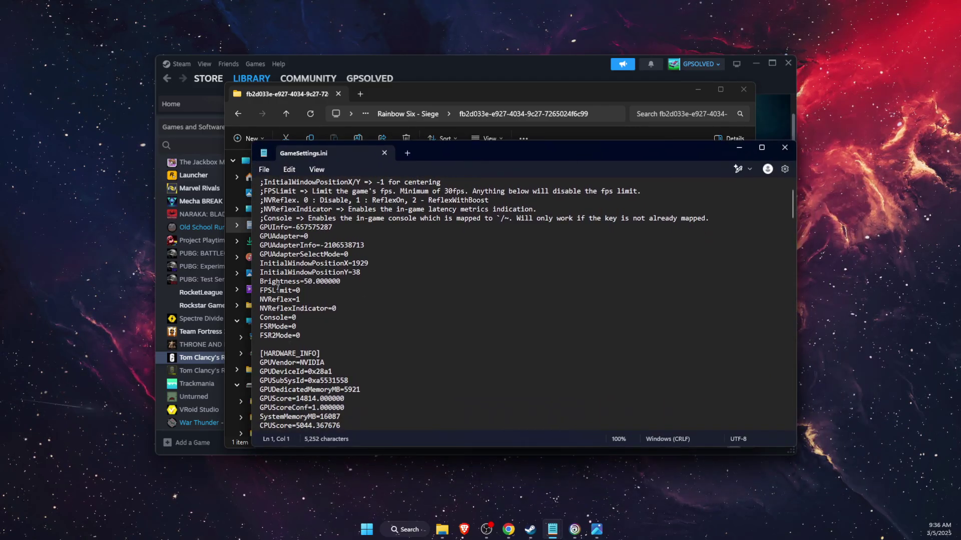
pyautogui.doubleClick(277, 289)
pyautogui.click(304, 290)
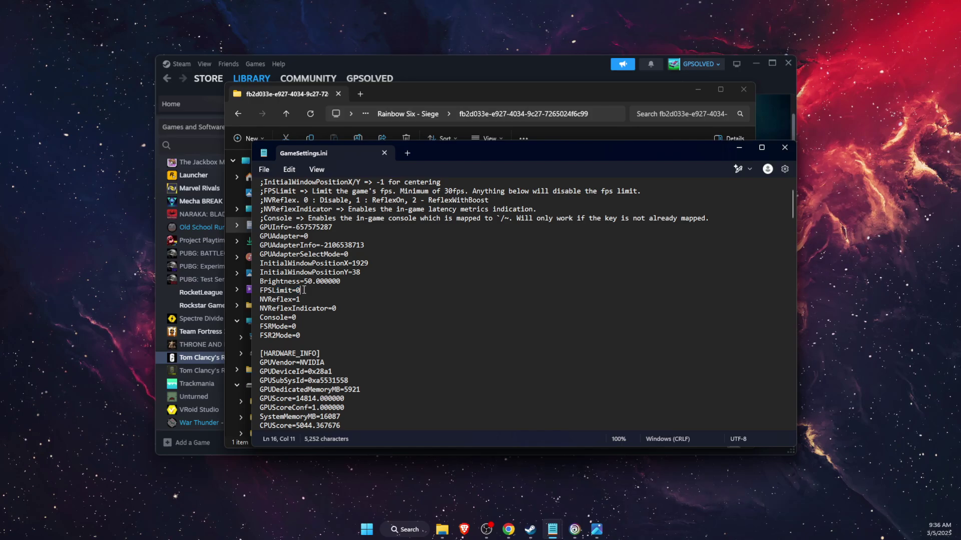